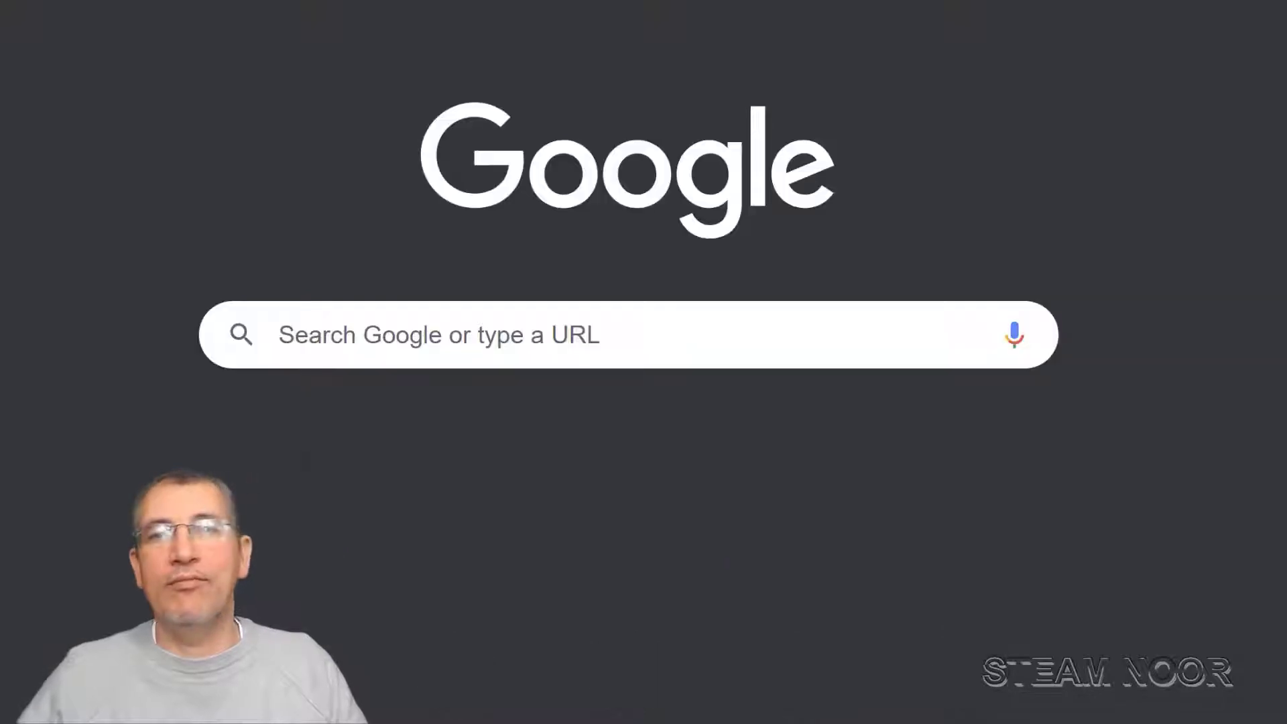
Search Google for 'tin' and open the autocompleted Tinkercad site's sign-in page
click(317, 312)
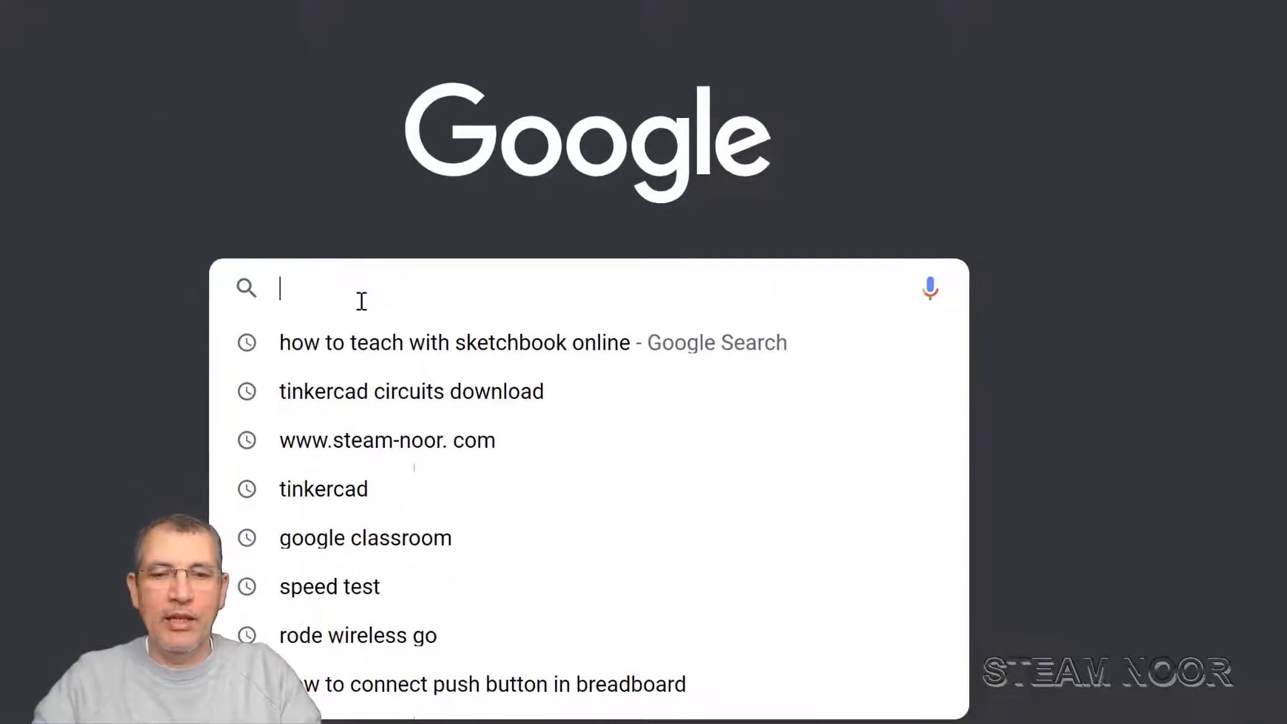
text(tinkercad)
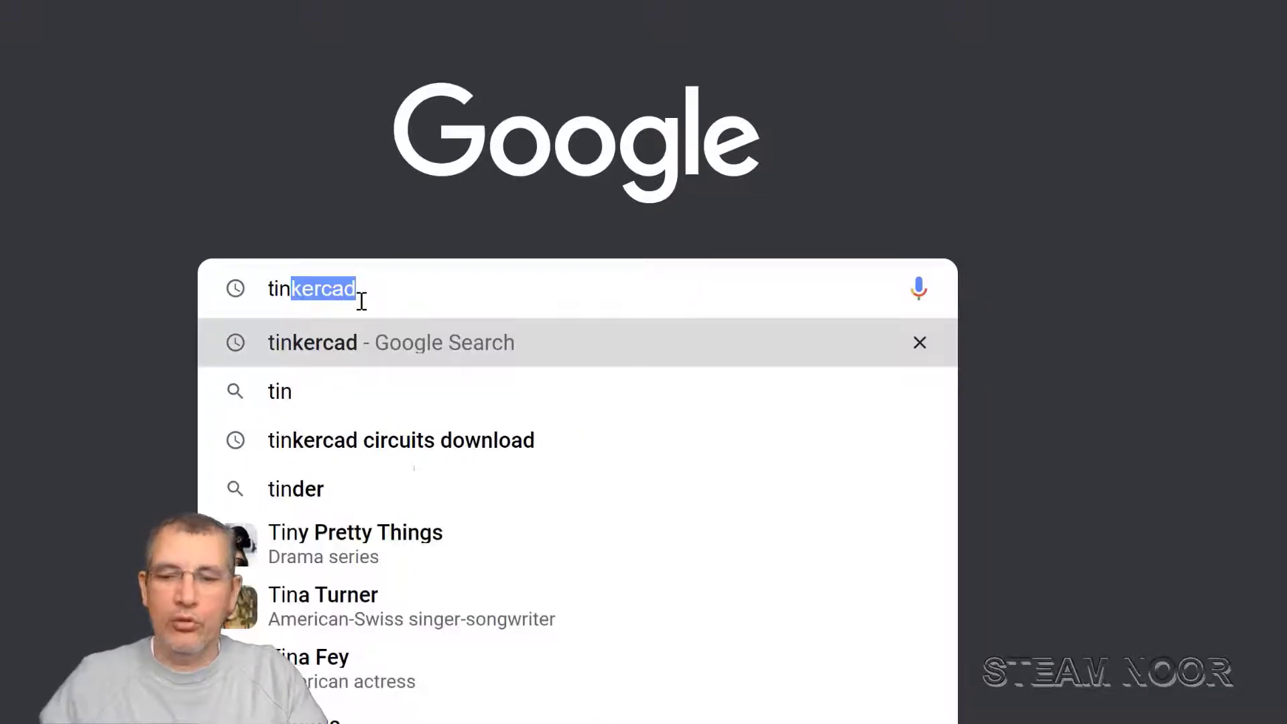
key(Return)
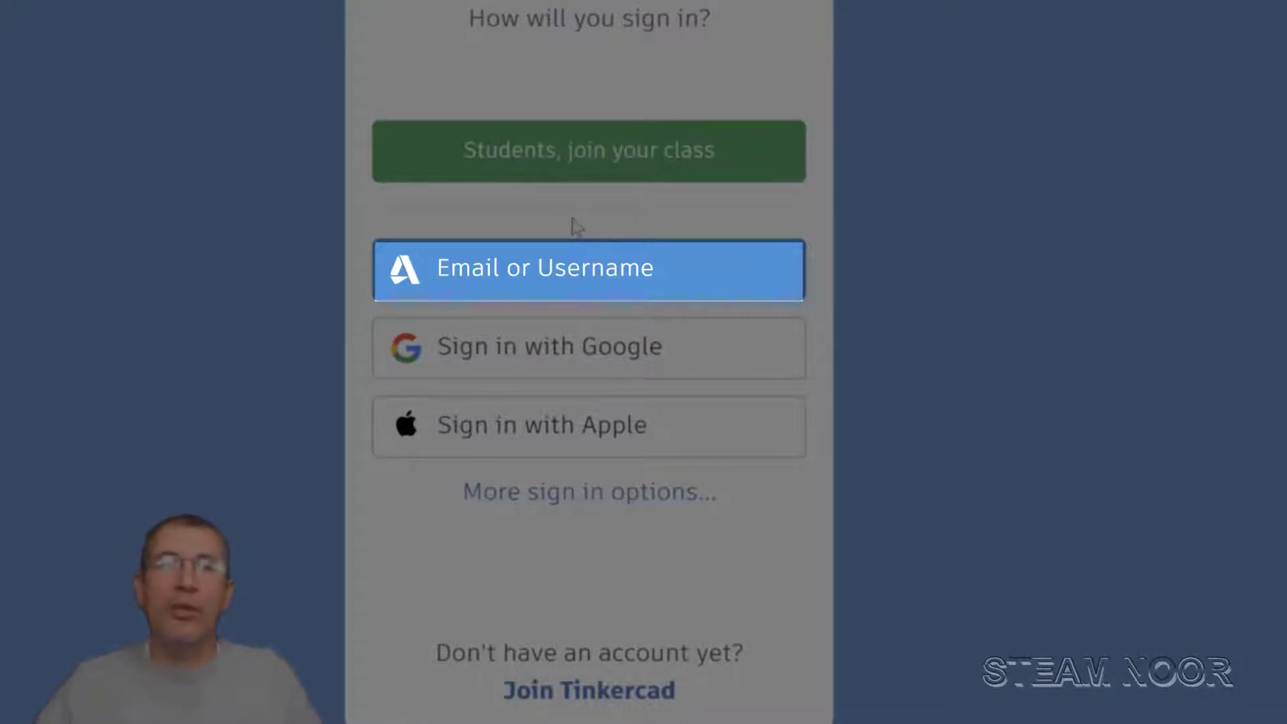
Enter the account e-mail under Email or Username, continue to the password step, then close the tab
click(551, 280)
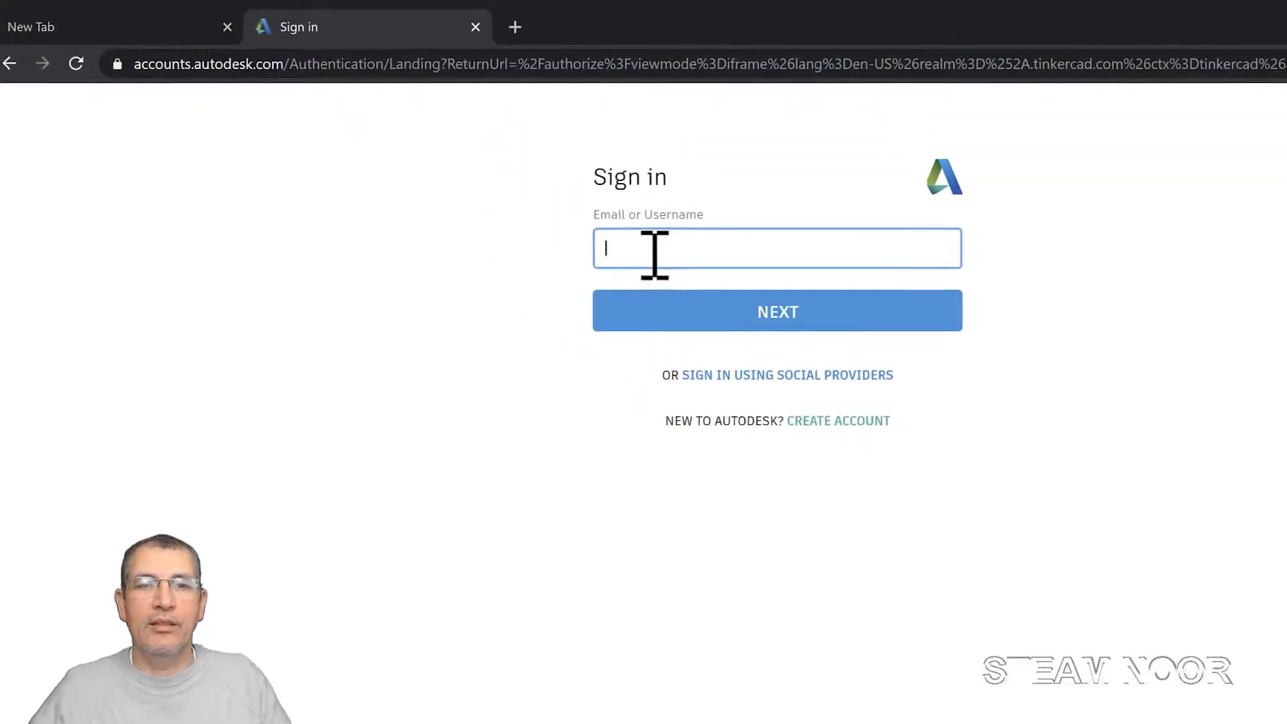
text(ST)
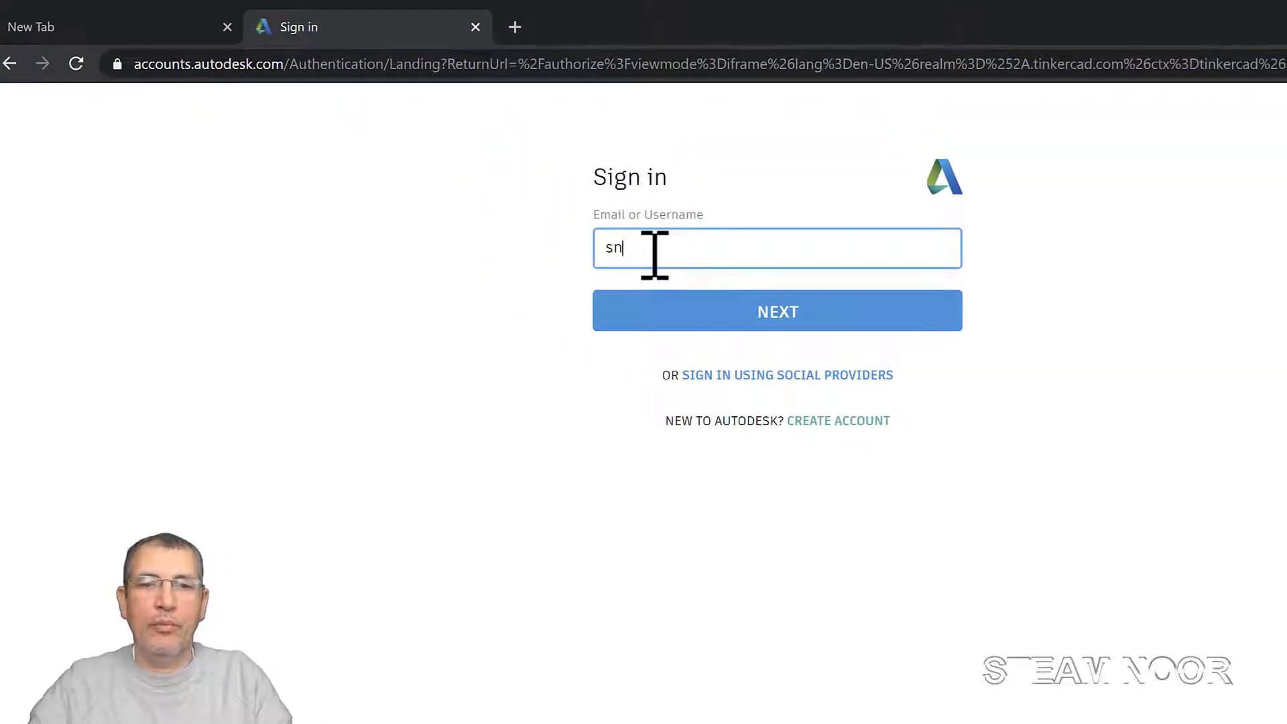
key(BackSpace)
key(BackSpace)
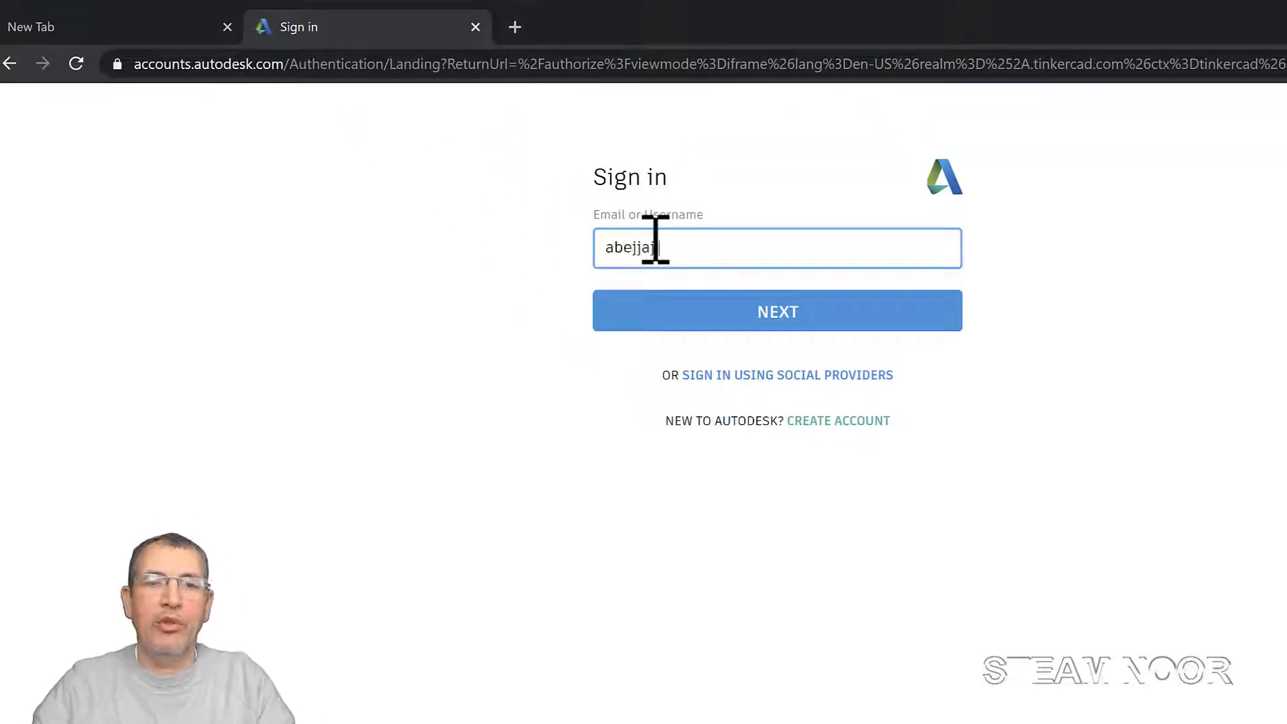
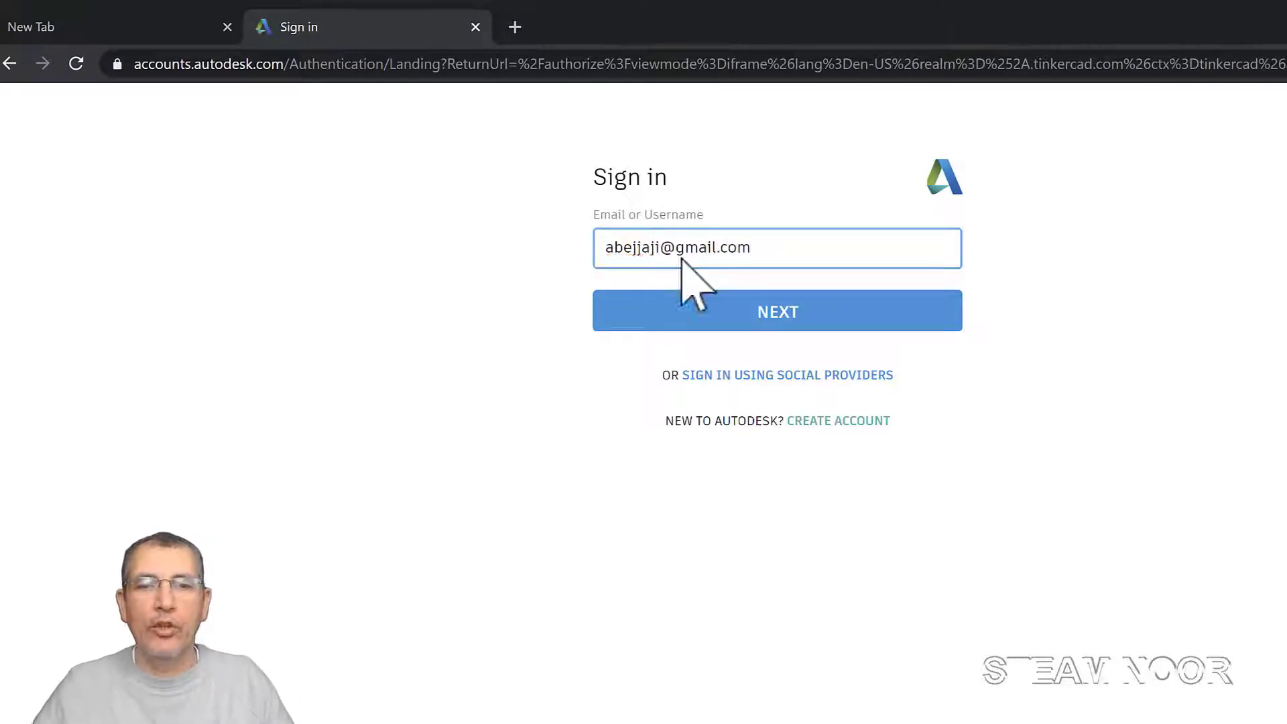
click(771, 312)
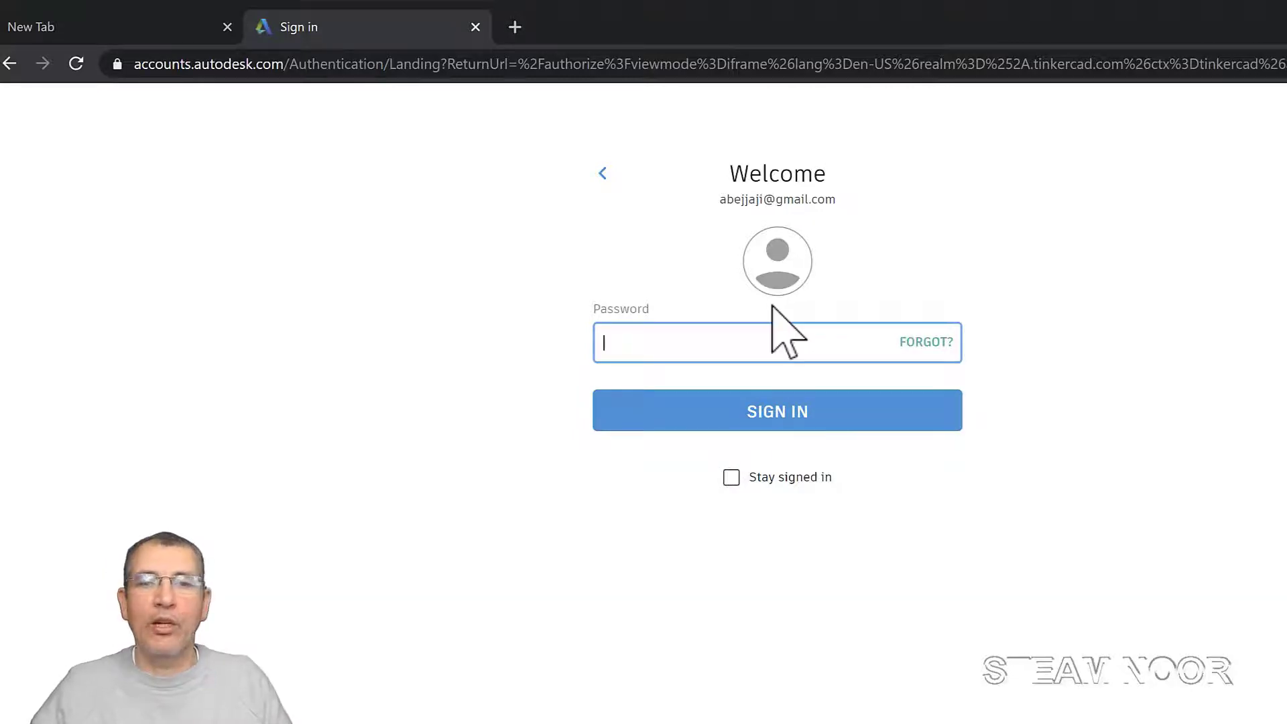
click(475, 27)
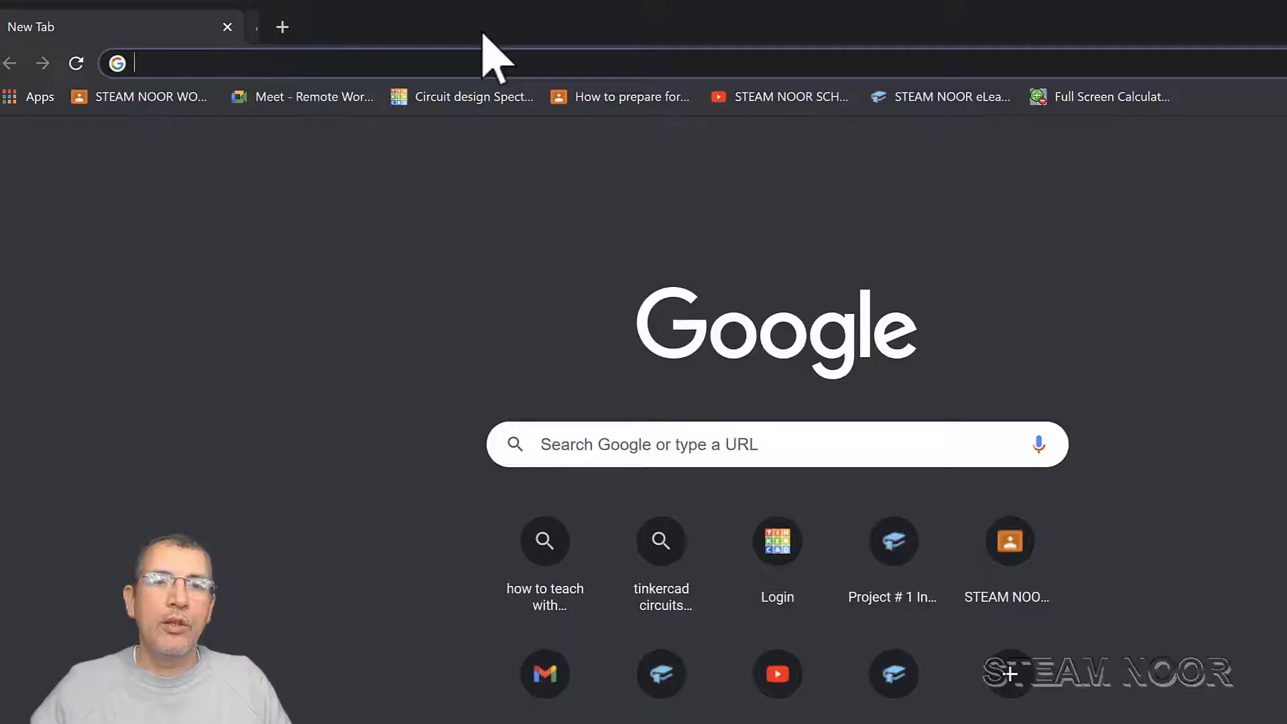
Open the Circuit design bookmark, sign in with Google, and create a new circuit from Circuits
click(461, 99)
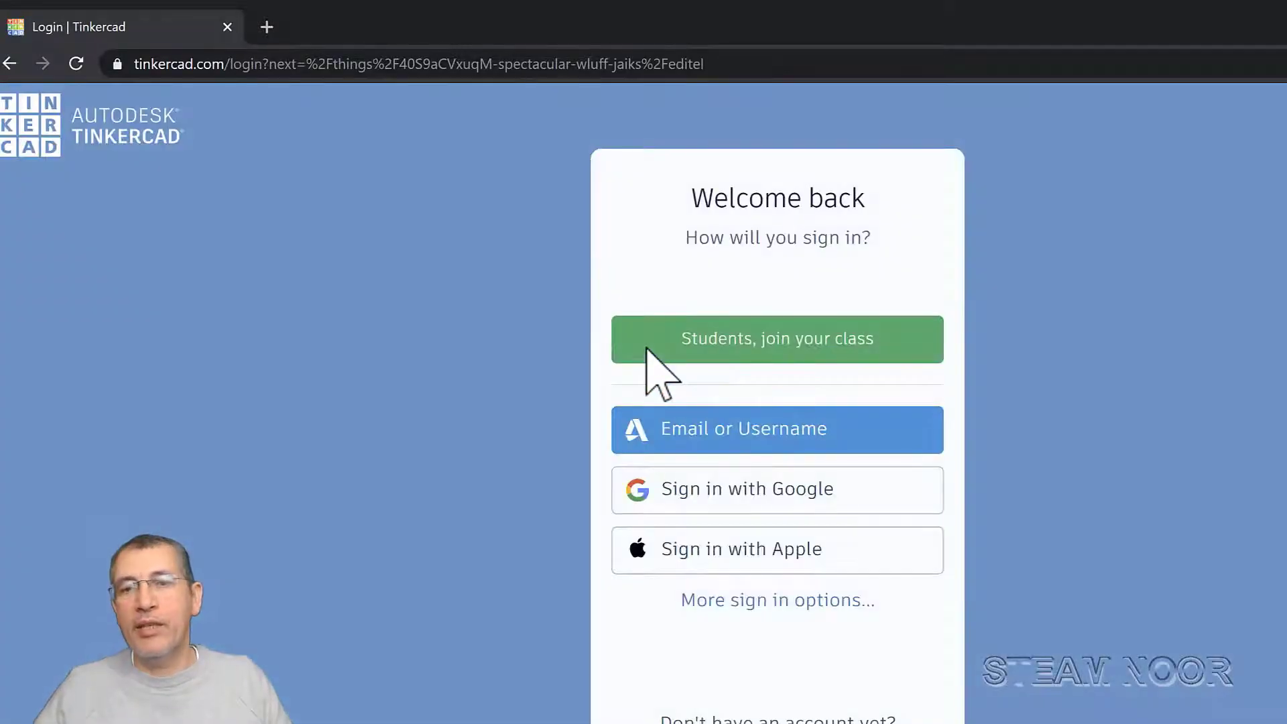
click(772, 495)
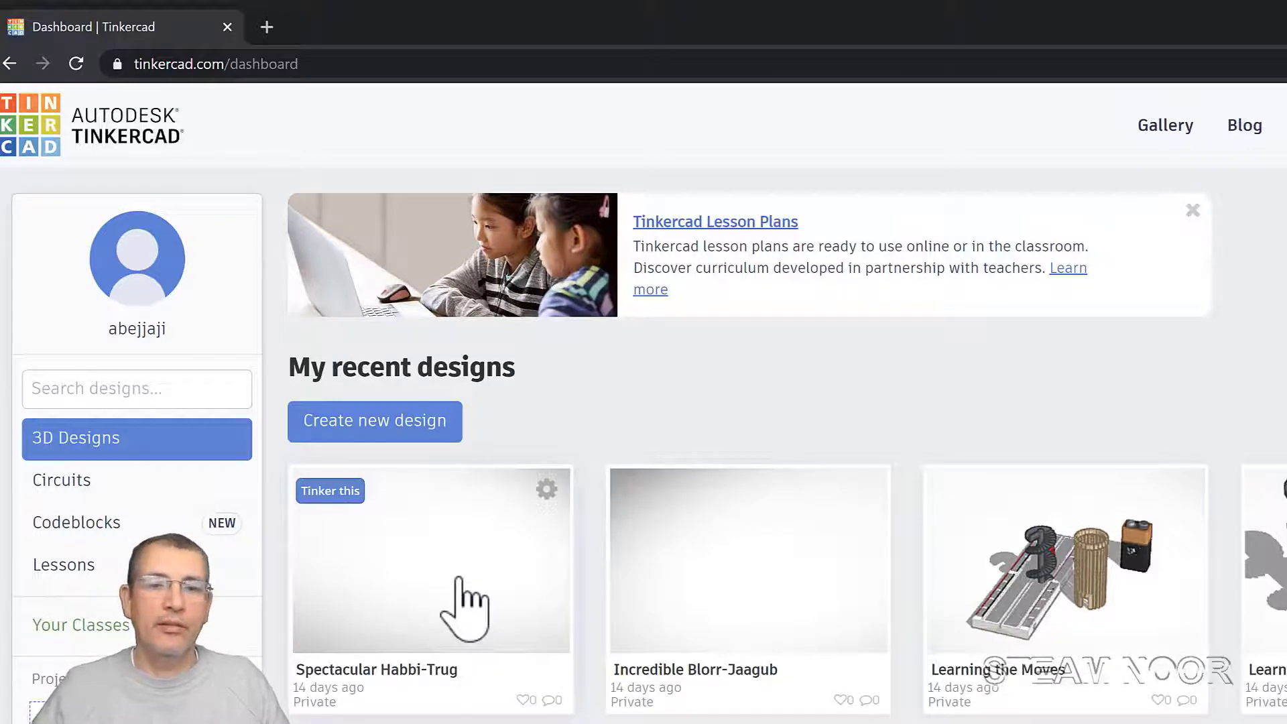
click(61, 480)
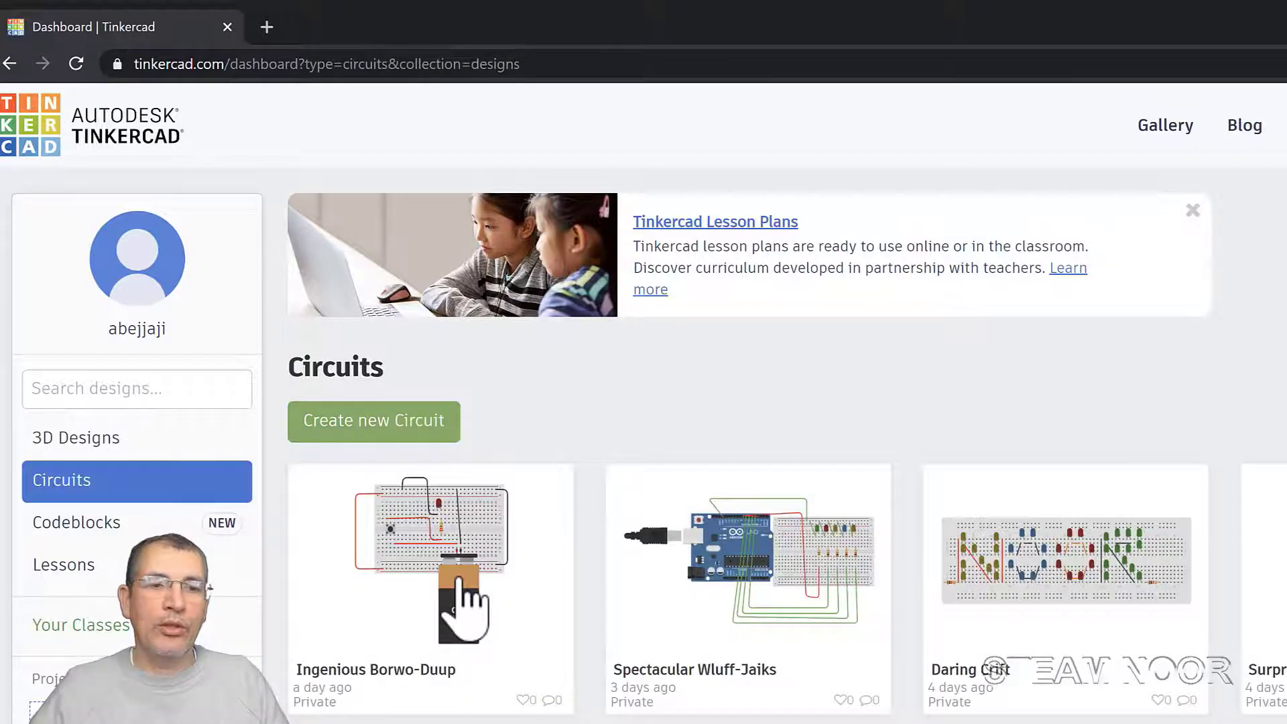
click(377, 428)
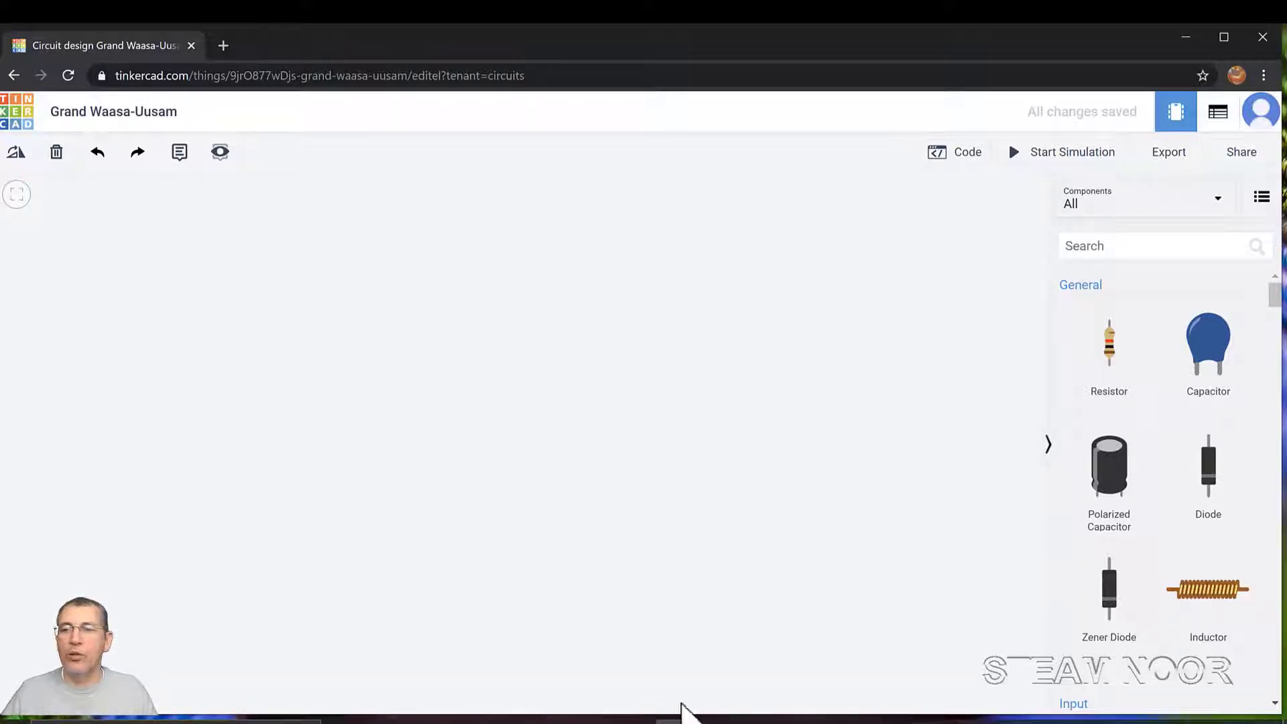
Place a small breadboard on the canvas and add a 1 kΩ resistor across its centre gap
drag(1270, 295, 1258, 506)
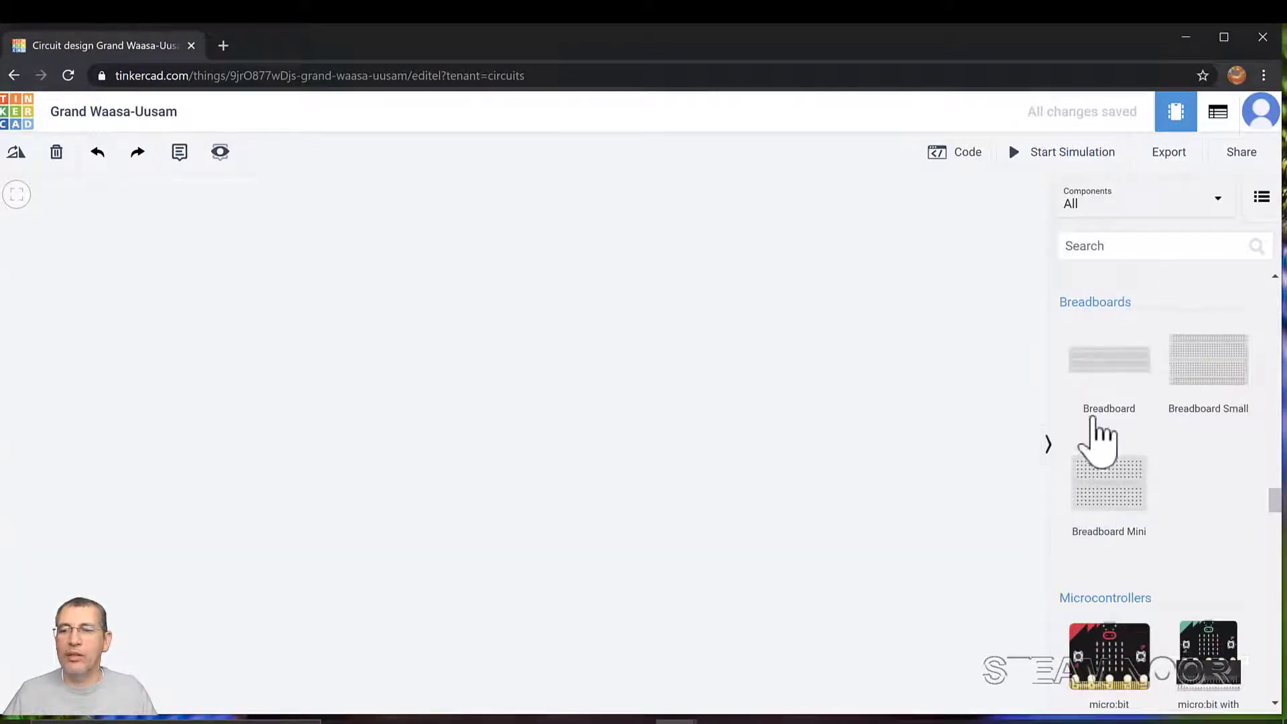
click(589, 402)
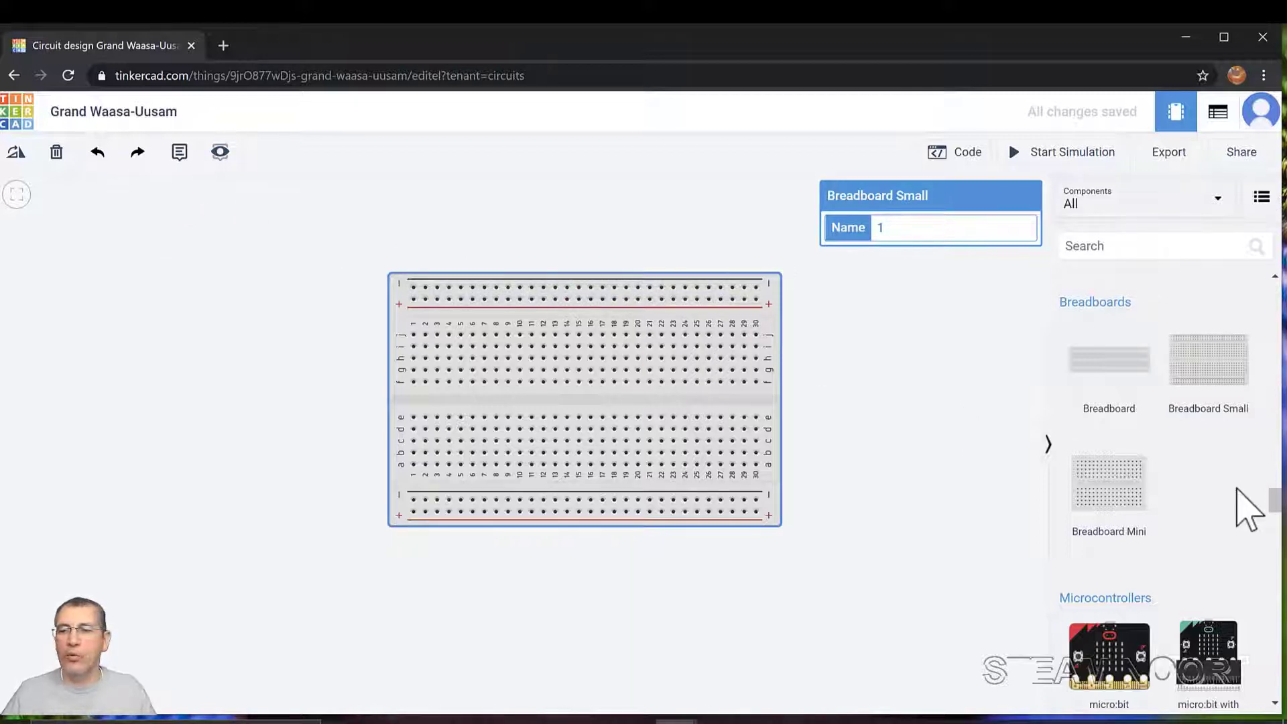
drag(1276, 503, 1273, 282)
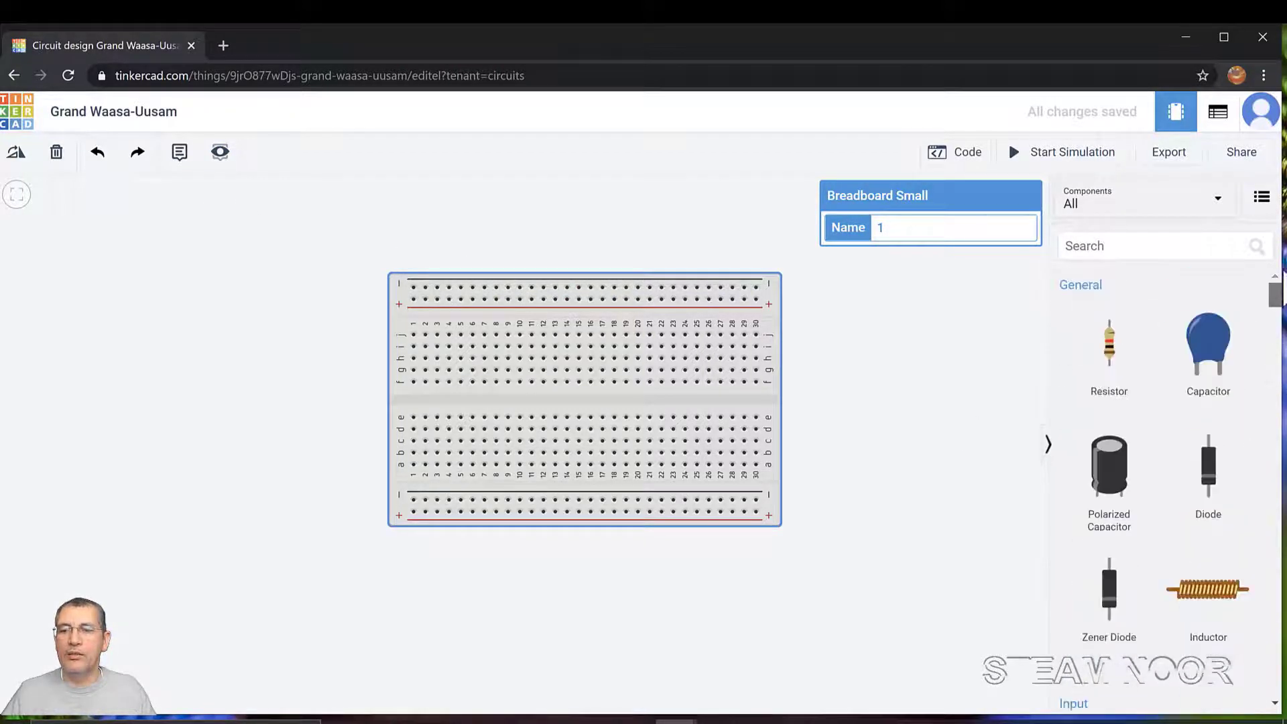
drag(1112, 362, 572, 407)
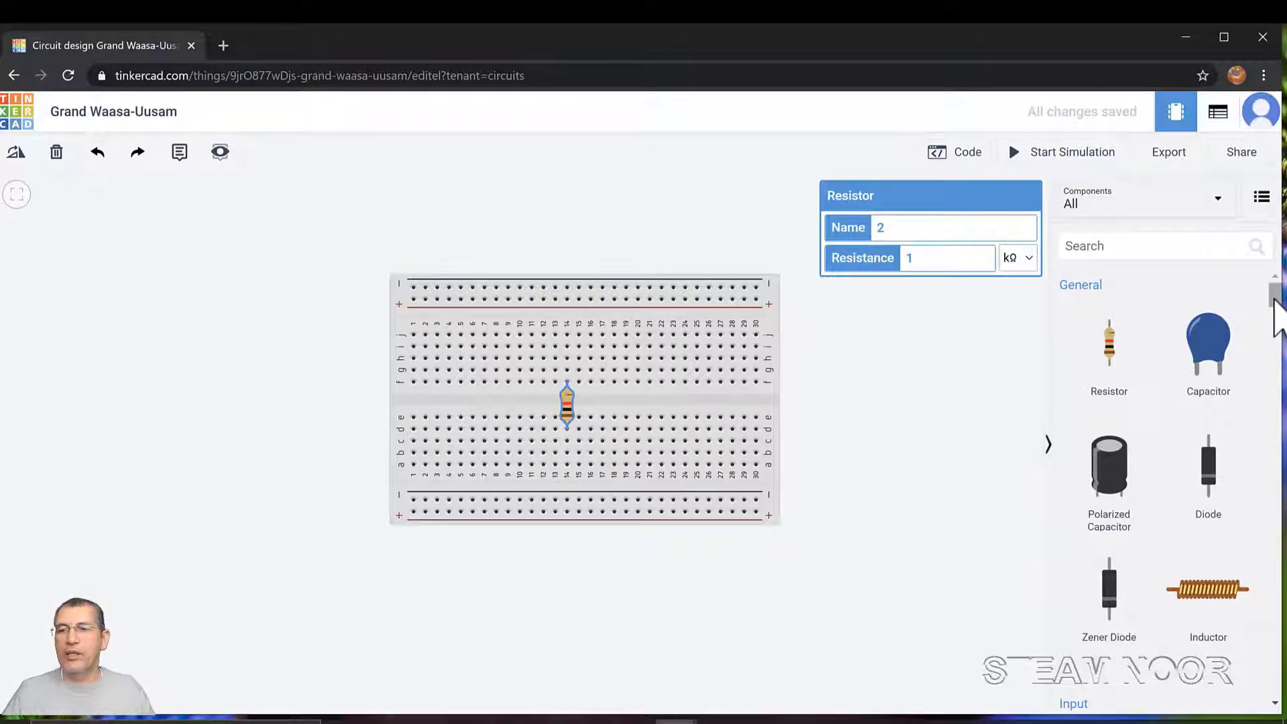
Drag a red LED from Output onto the breadboard's top rows near column 12
drag(1274, 295, 1272, 388)
click(1112, 462)
drag(1113, 462, 565, 363)
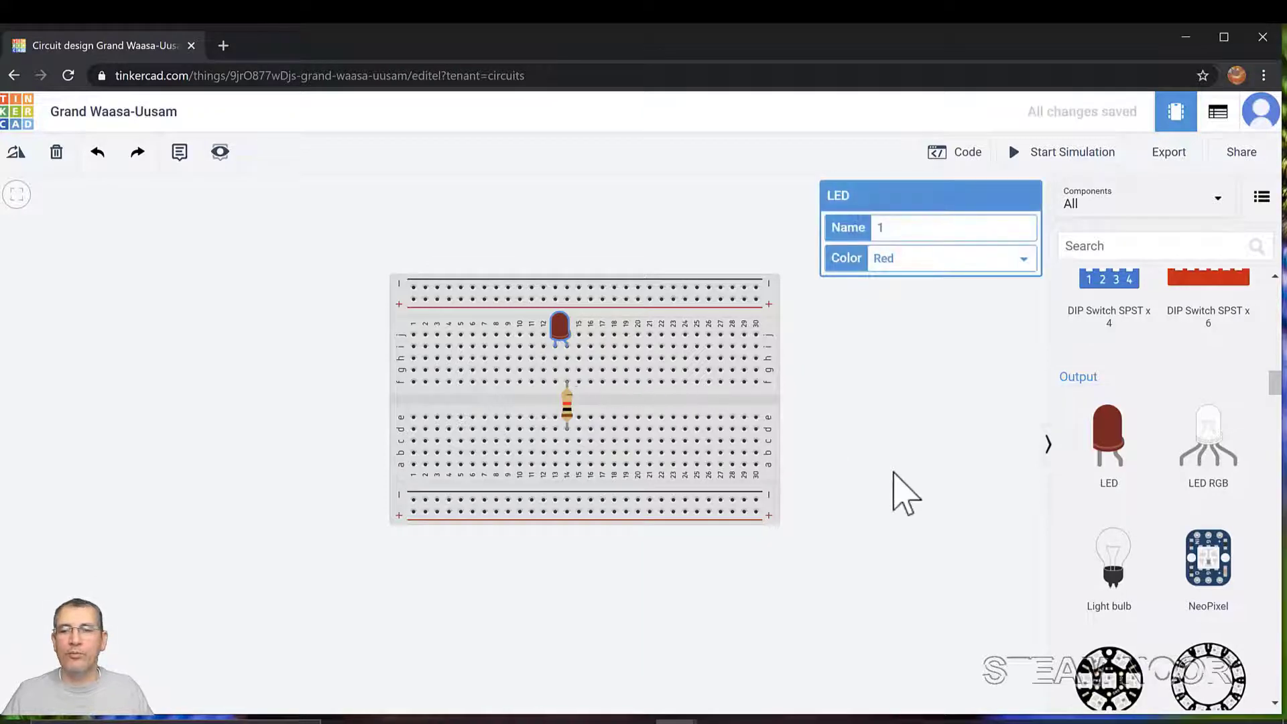
click(895, 472)
drag(1275, 384, 1279, 484)
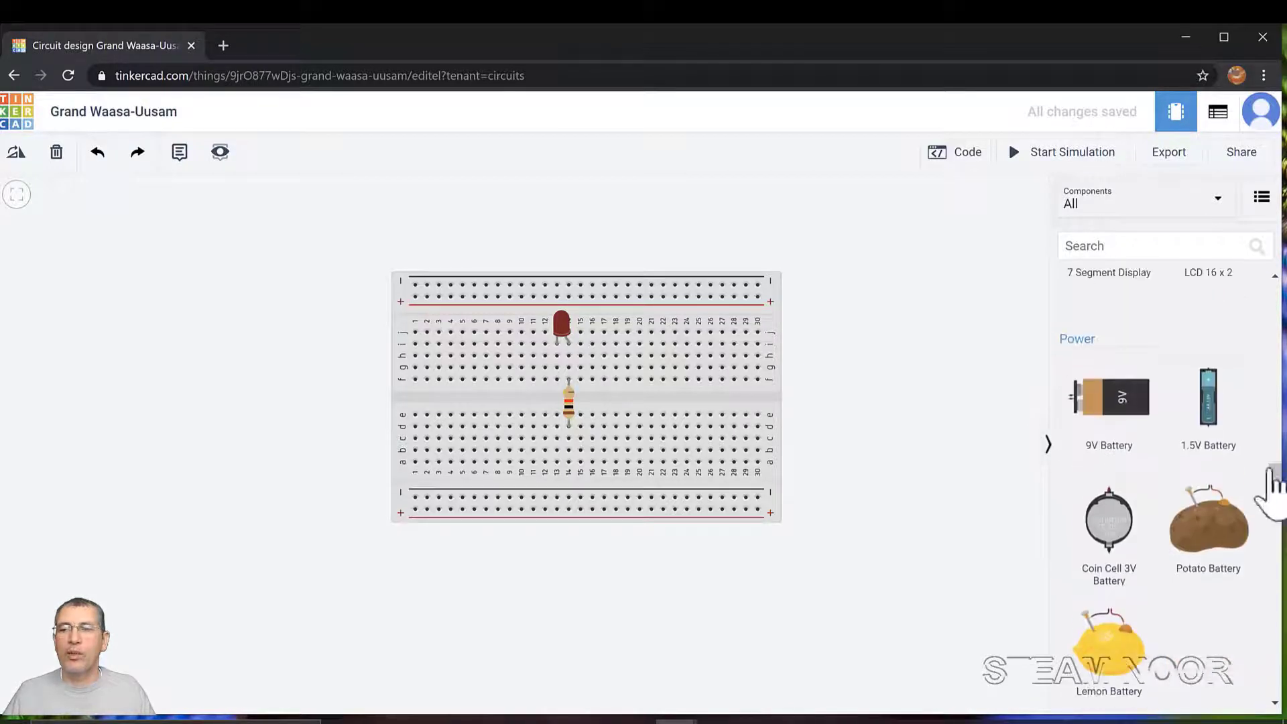
Add a 9V battery, rotate it twice to stand upright, and move it left of the breadboard
drag(1133, 419, 347, 600)
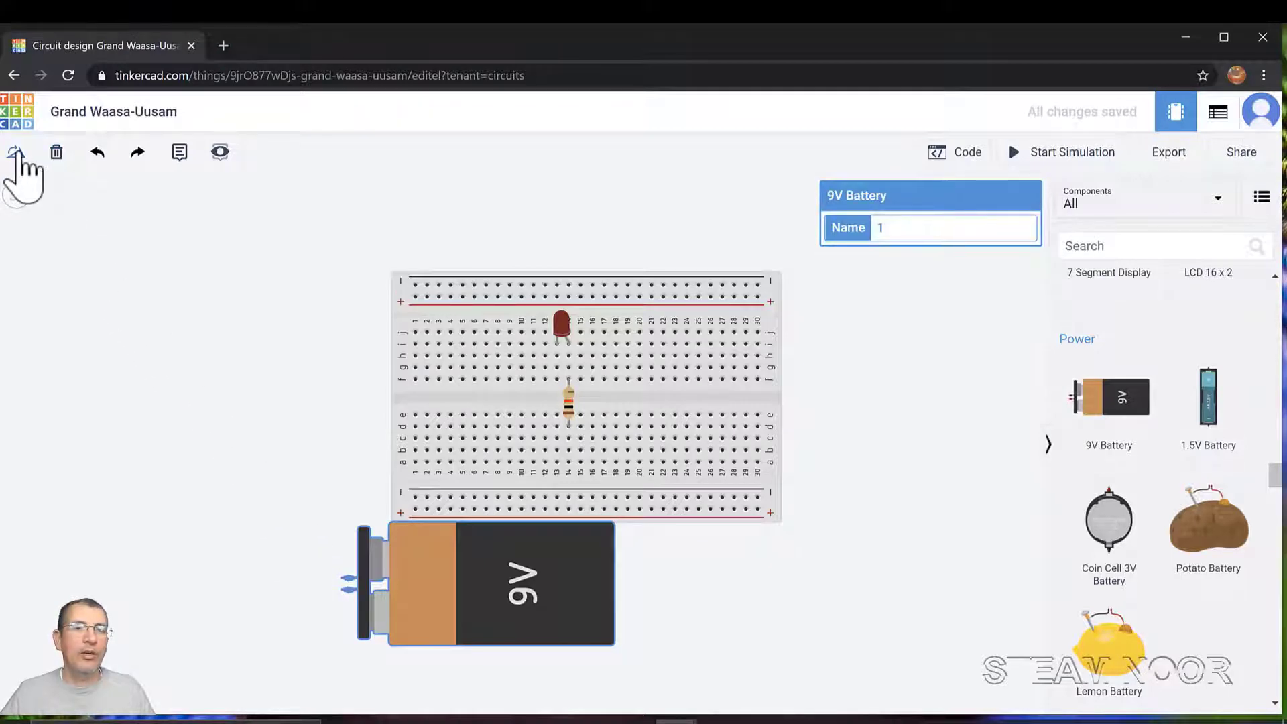
click(16, 152)
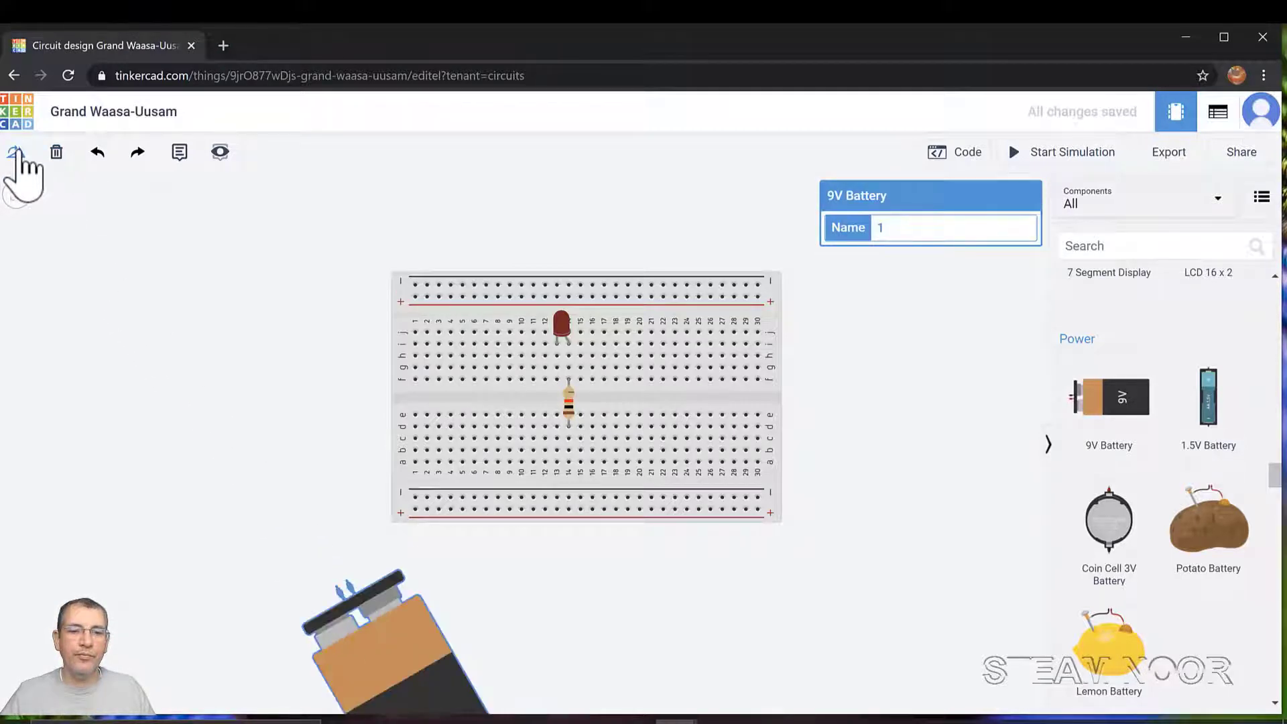
click(16, 153)
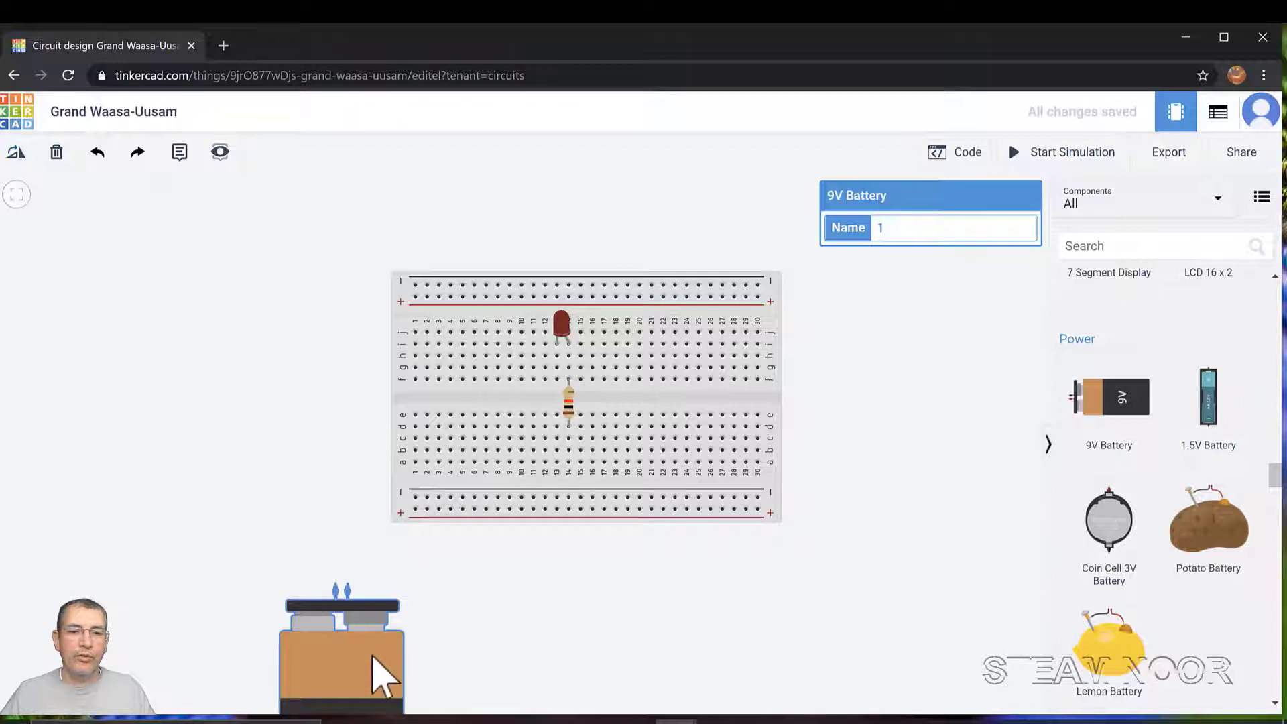
drag(339, 624, 341, 489)
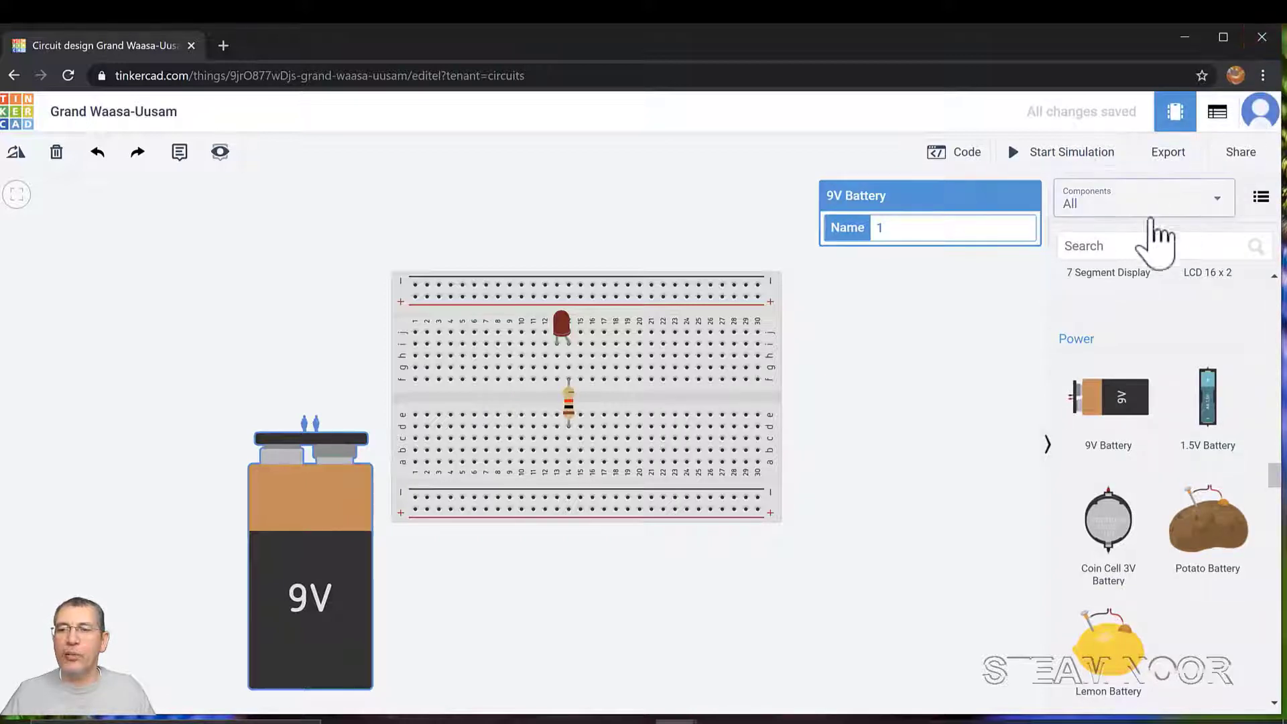
click(1131, 246)
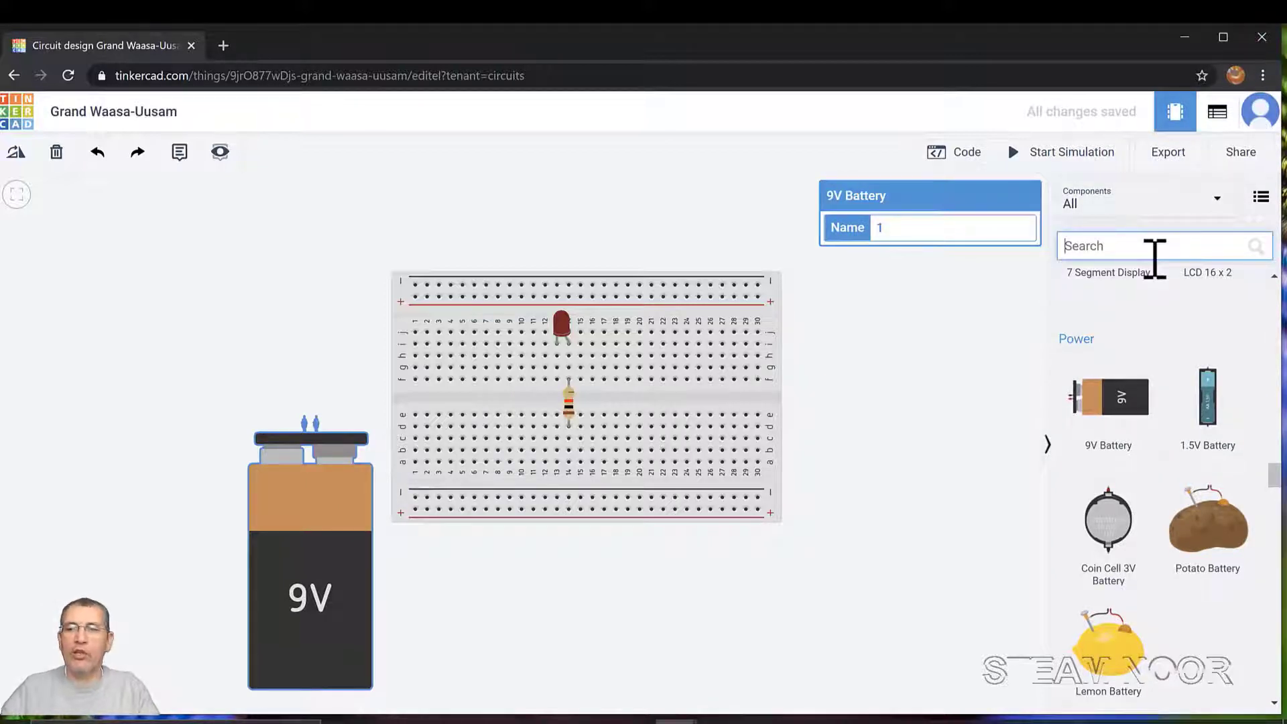
Search 'pus' and place a pushbutton across the centre gap left of the resistor, collapsing the parts panel
text(pus)
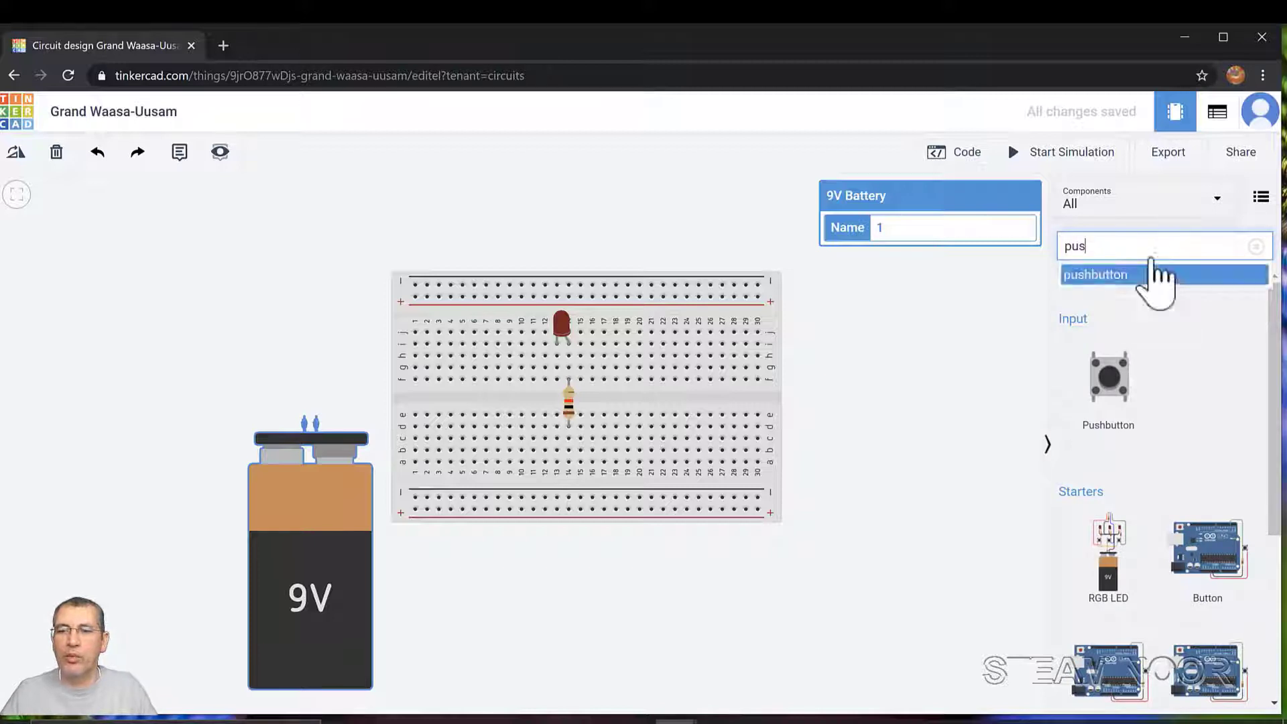
drag(1120, 408, 477, 400)
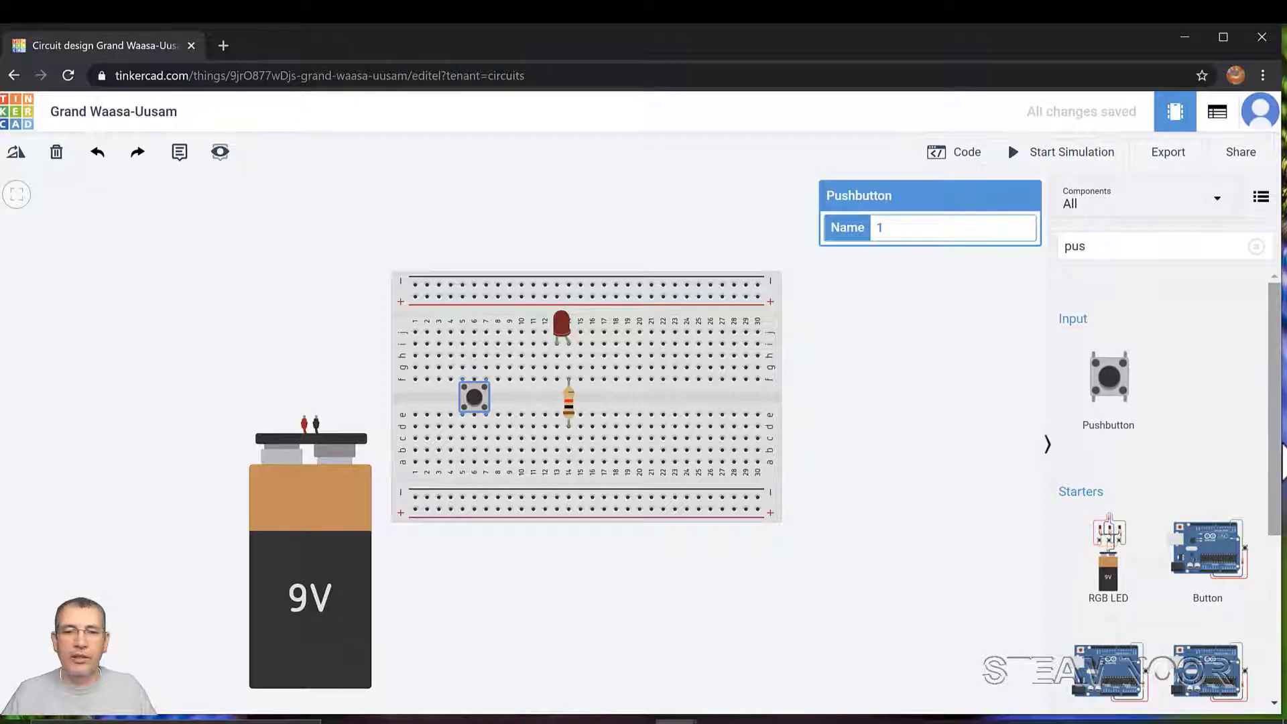
click(1048, 446)
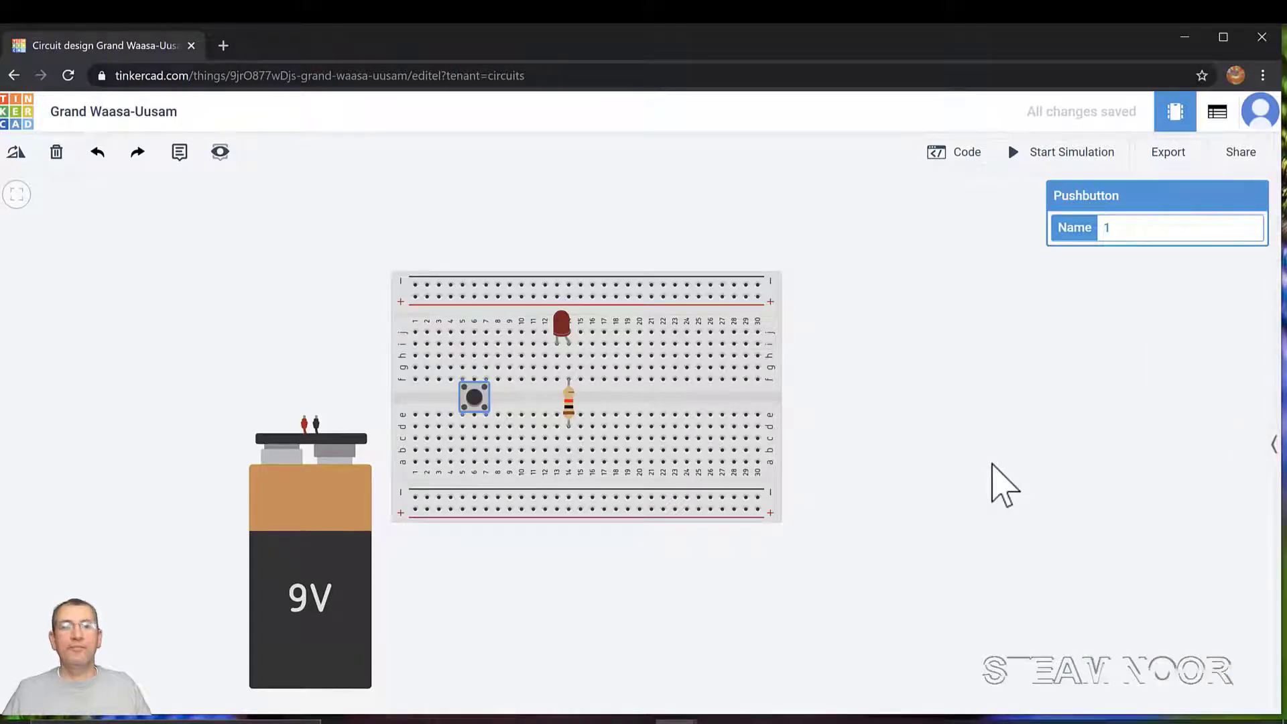
click(560, 330)
Lift the LED above the breadboard and run a wire from its anode leg to hole j14
mouse_move(560, 331)
mouse_down()
mouse_move(573, 333)
mouse_move(555, 328)
mouse_up()
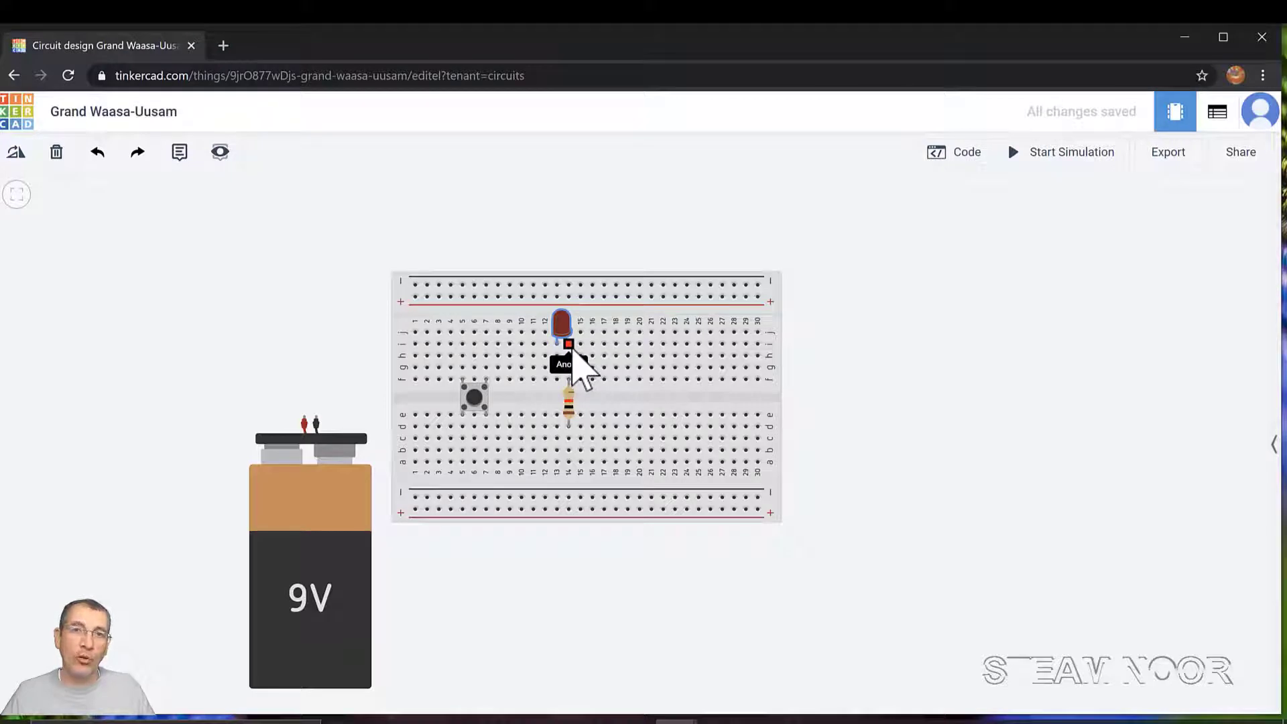
drag(566, 329, 573, 234)
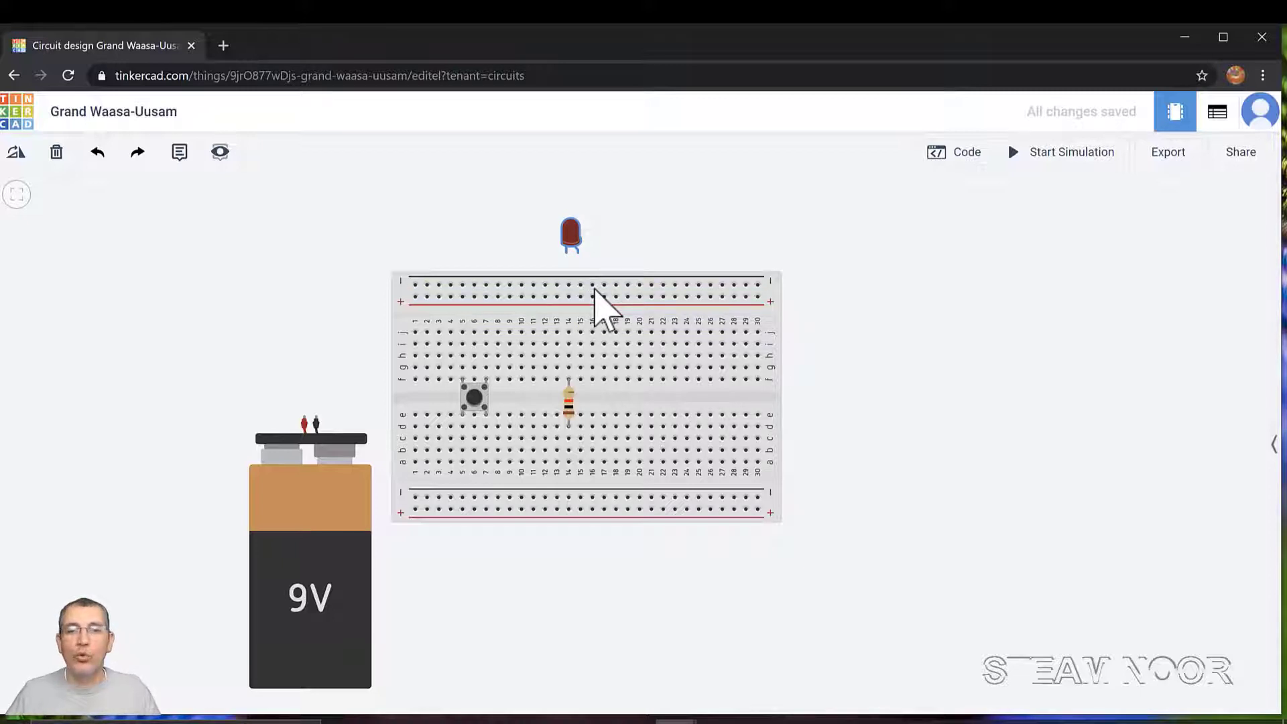
click(578, 254)
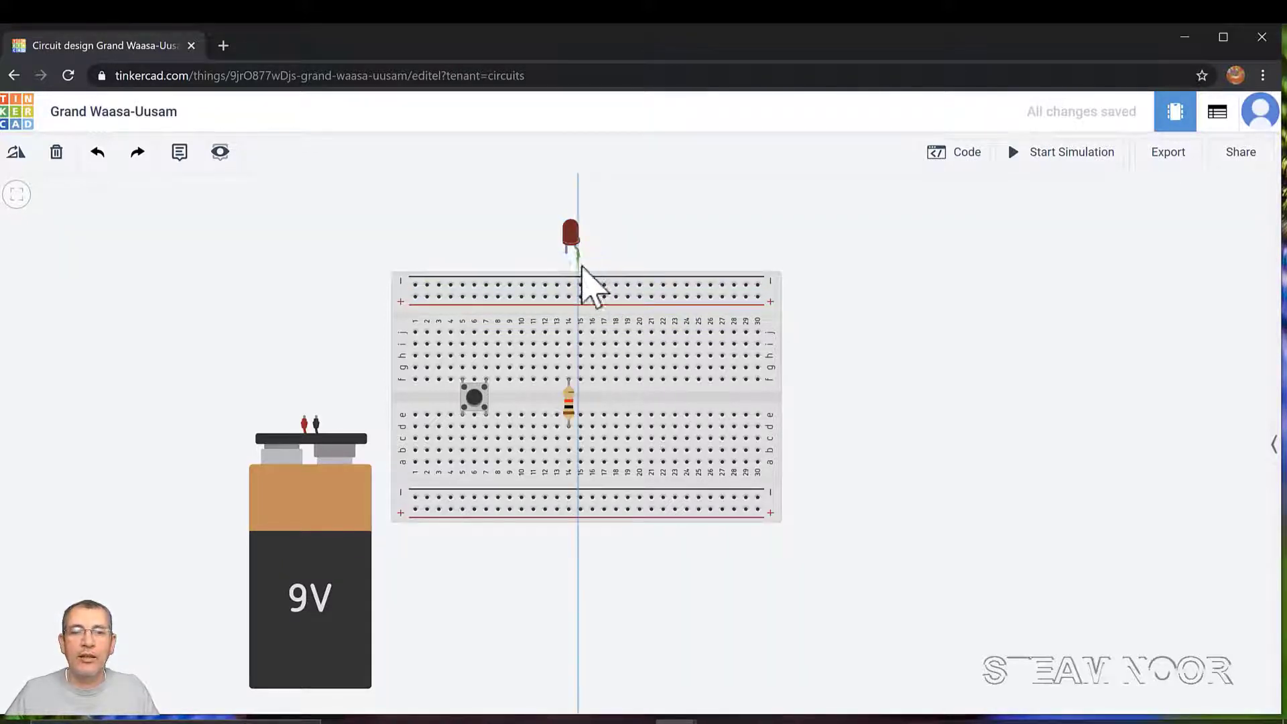
click(569, 332)
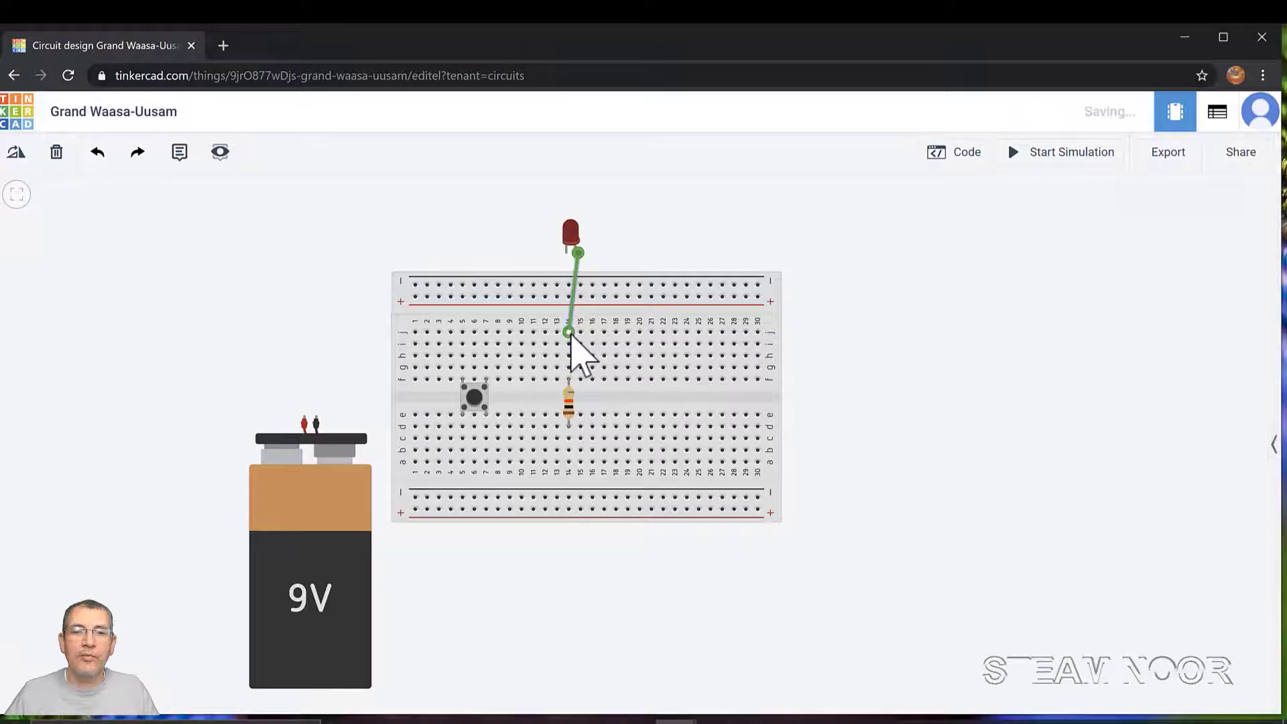
click(571, 235)
drag(570, 235, 546, 227)
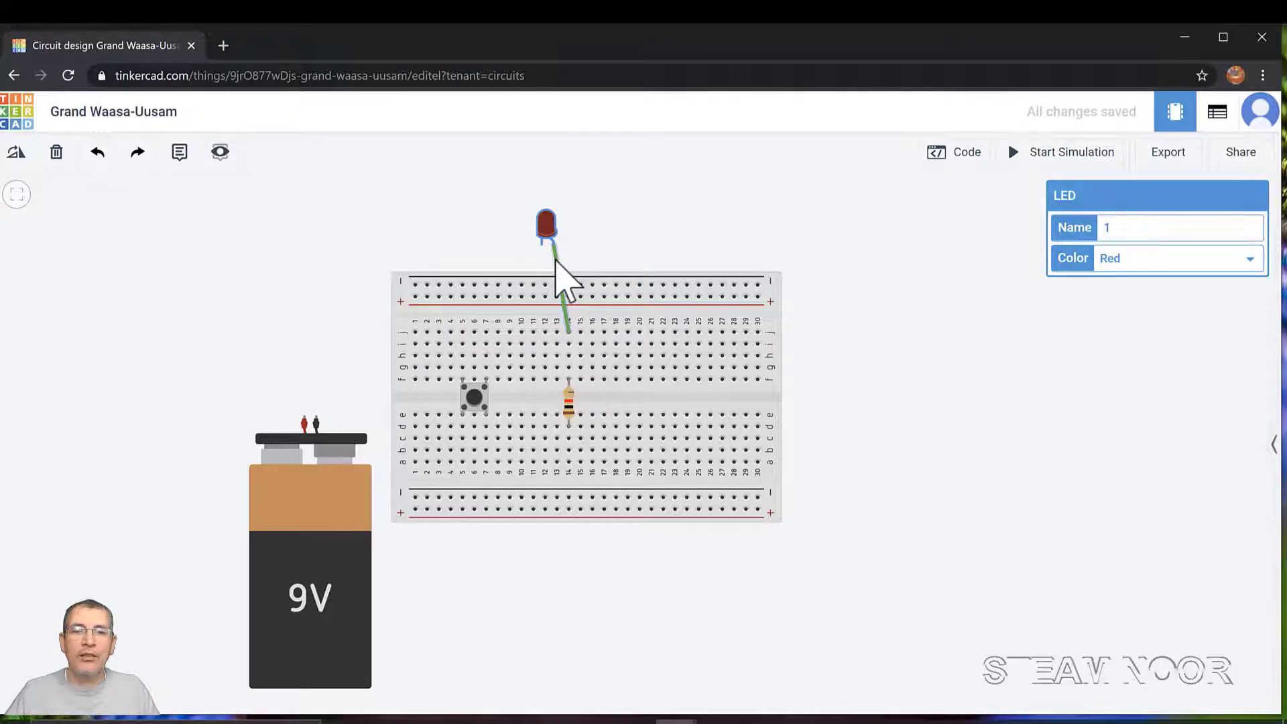
Change the anode wire's colour to grey
click(555, 258)
click(1250, 229)
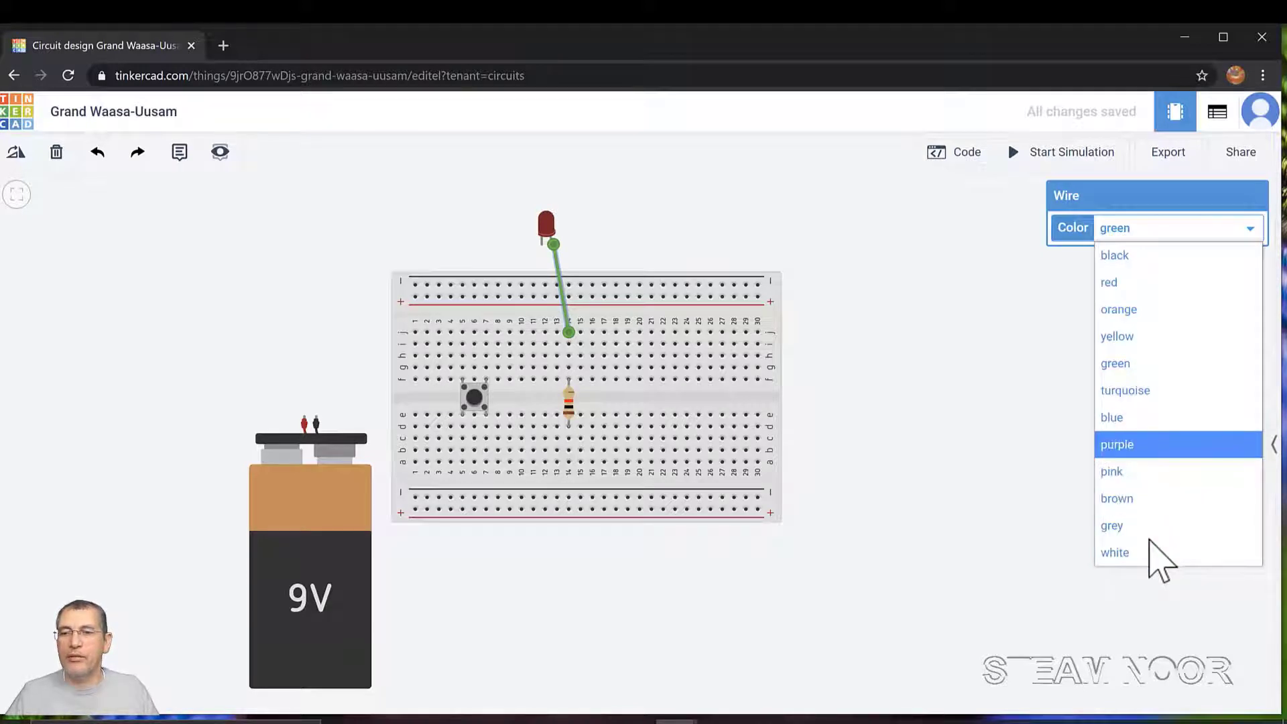
click(1131, 531)
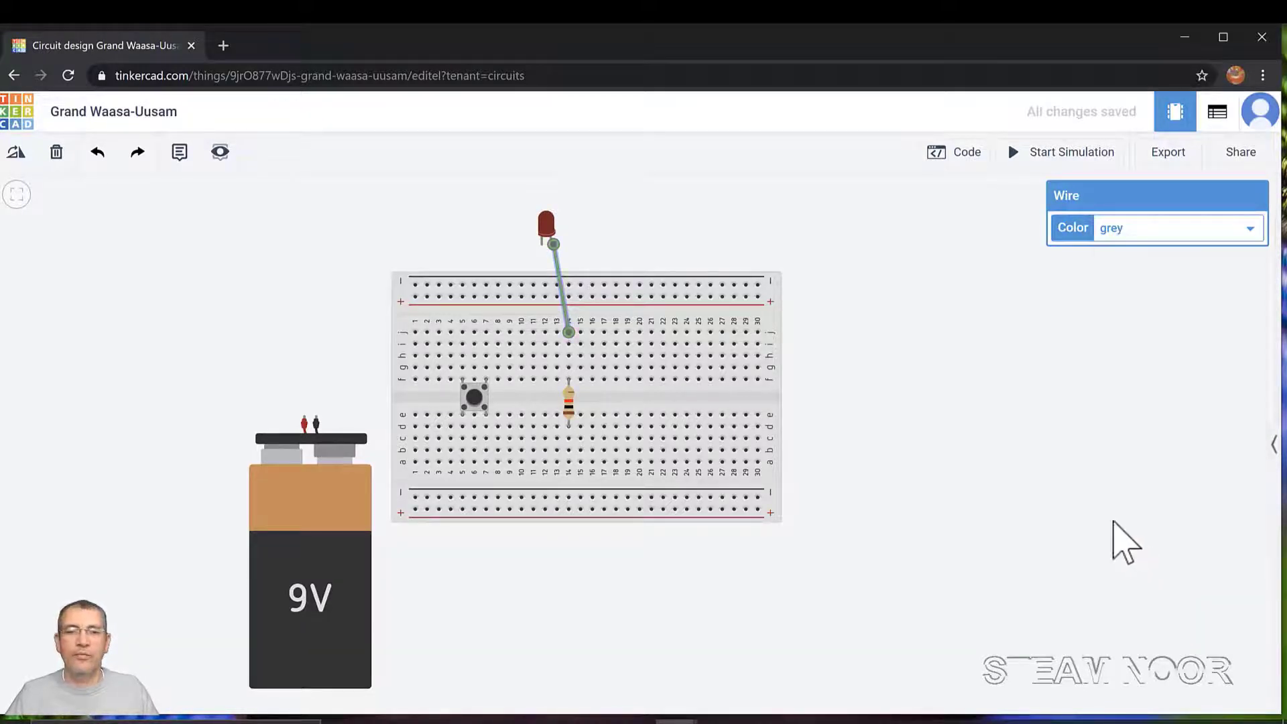
click(674, 233)
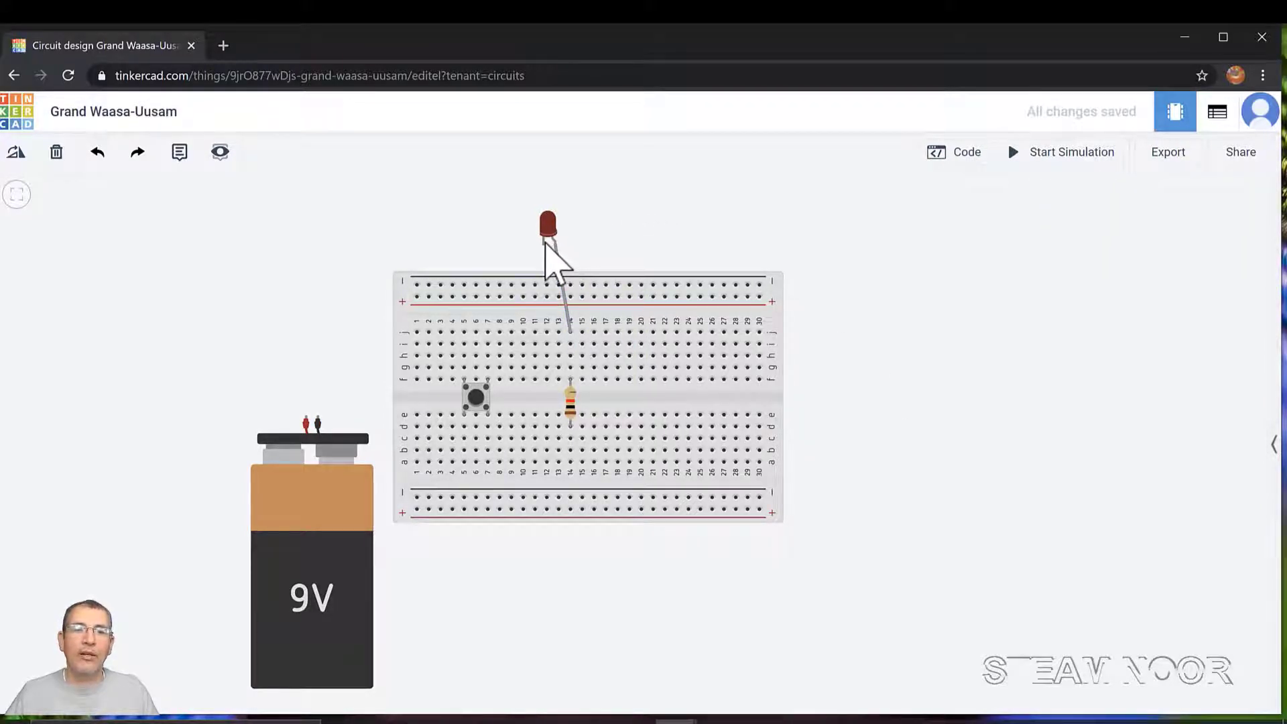
Run a grey wire from the LED's cathode leg to the top negative rail
click(545, 244)
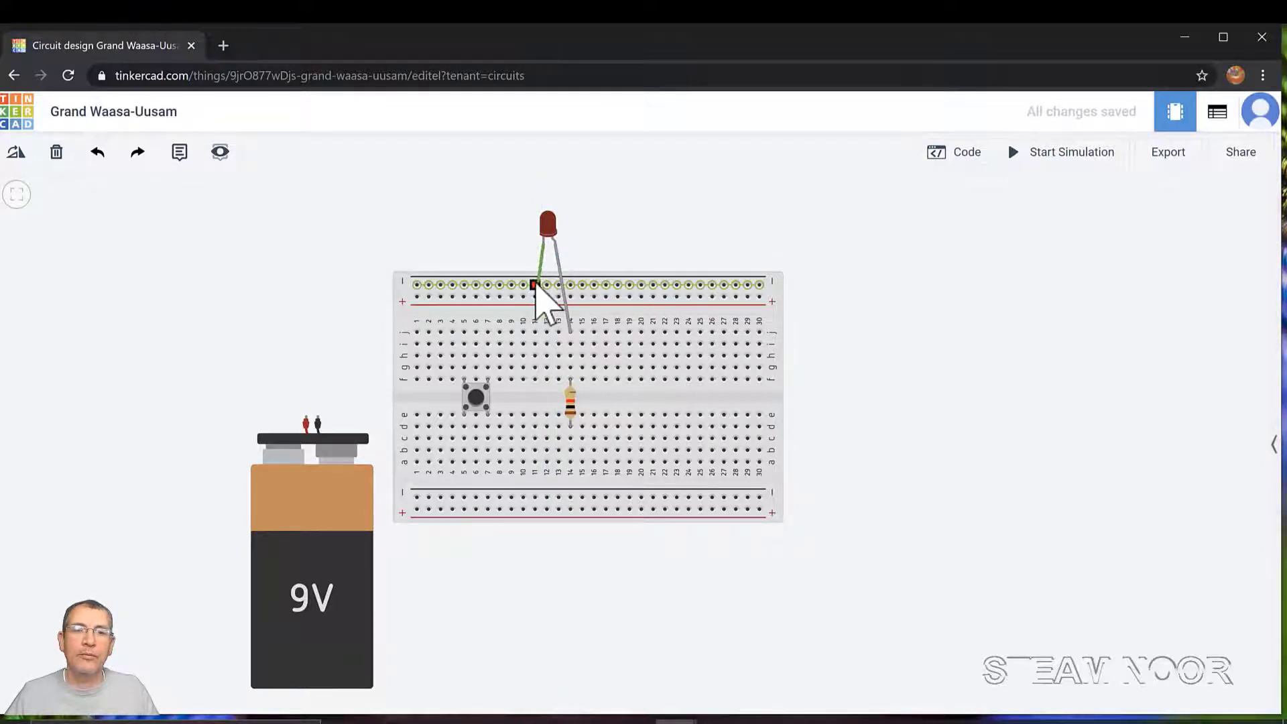
click(543, 290)
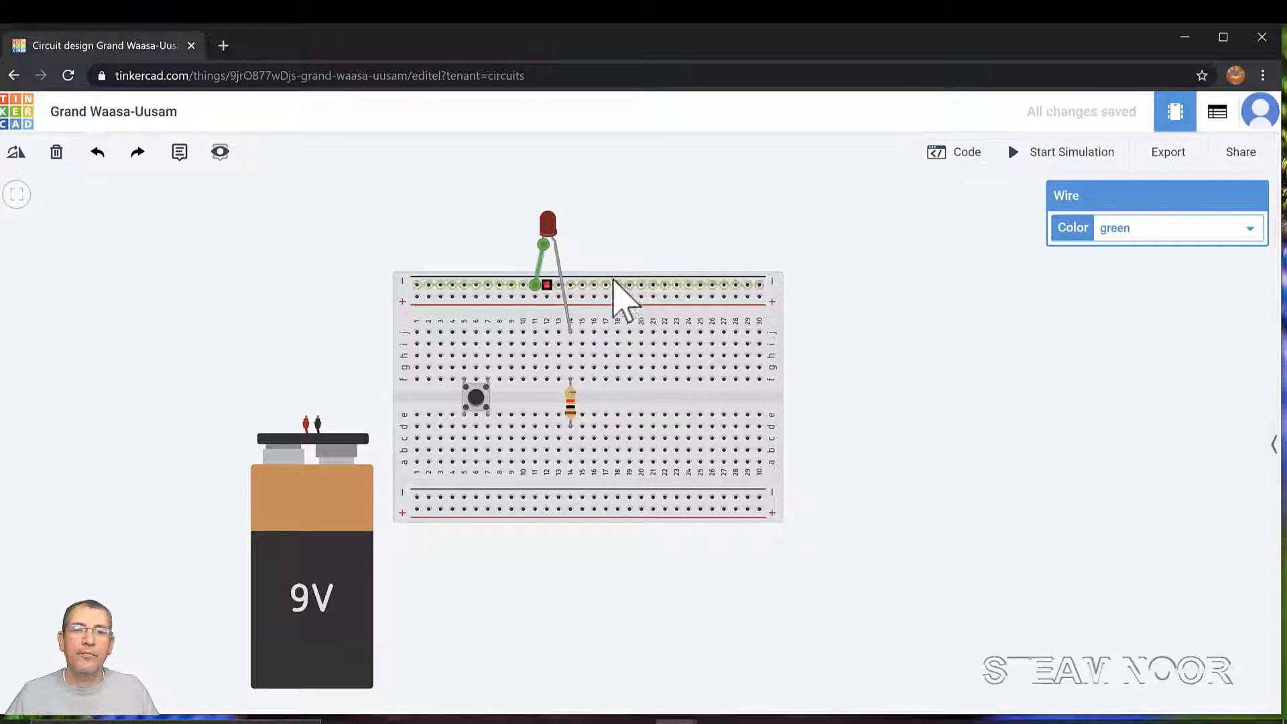
click(1248, 229)
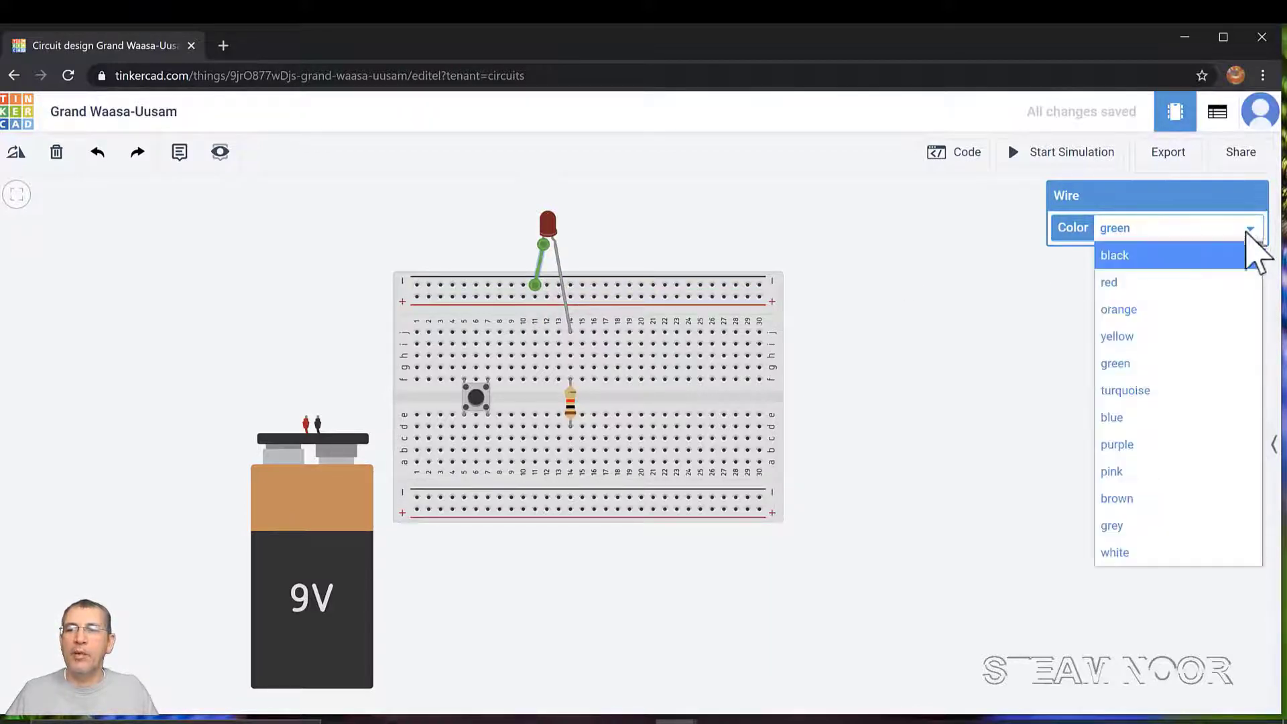
click(1133, 524)
click(820, 242)
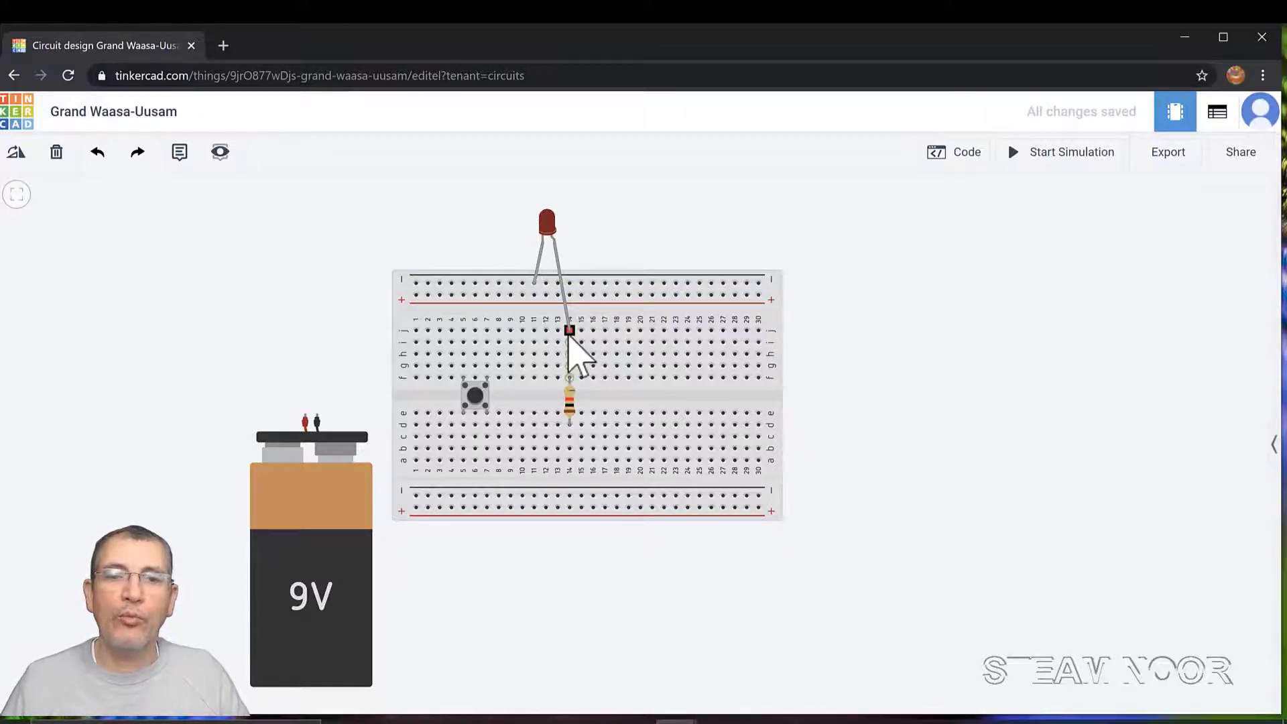
Seat the LED's anode leg in j14 and select the resistor to show its 1 kΩ resistance
drag(568, 332, 569, 332)
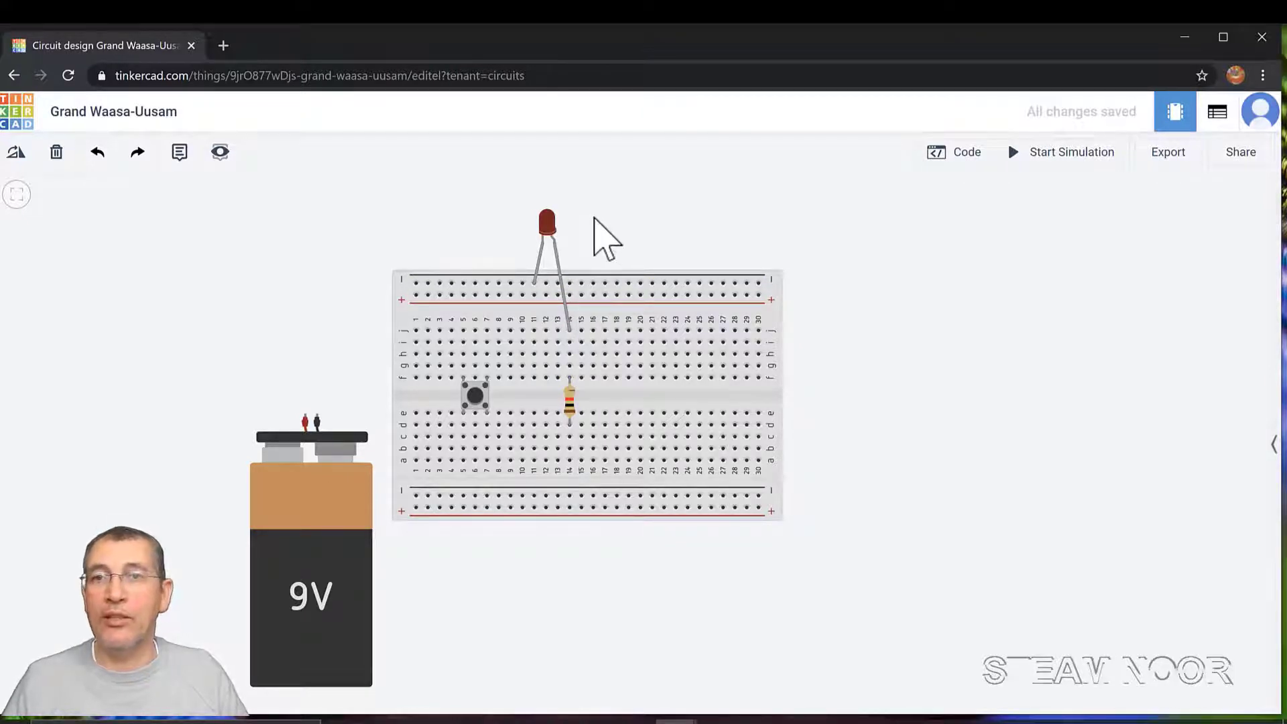
click(570, 402)
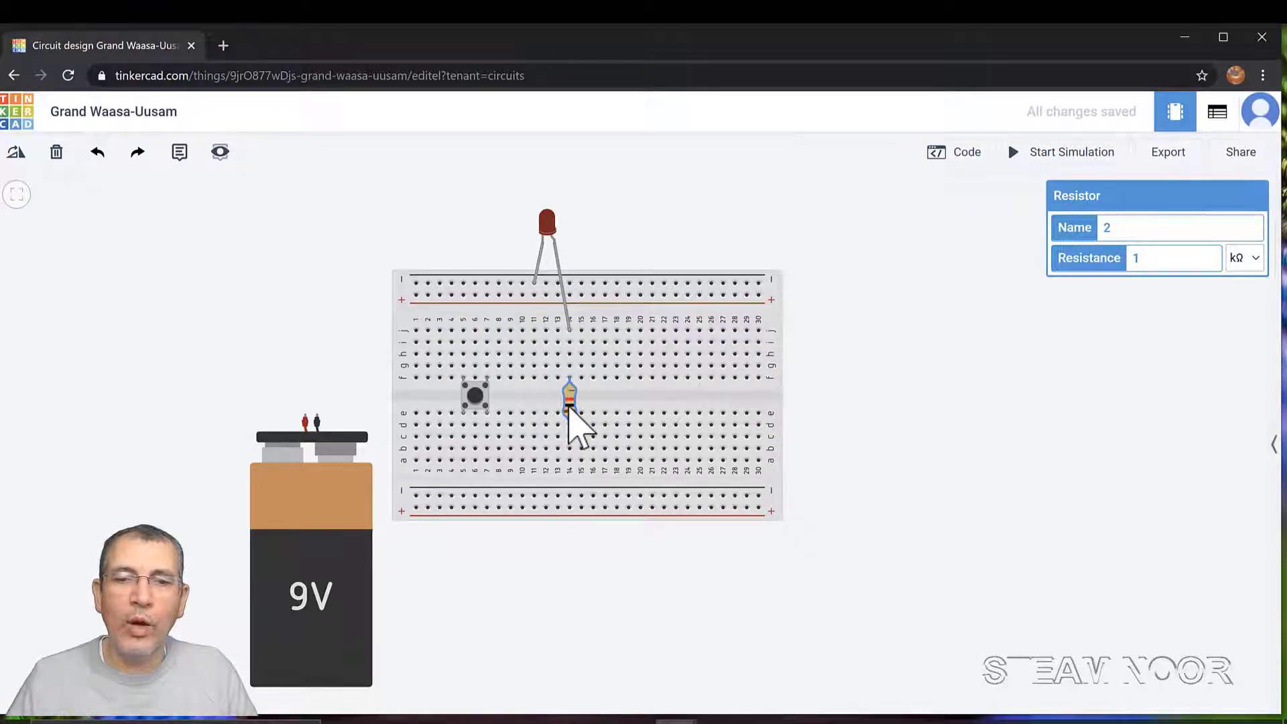
Shift the resistor to column 21 and stand the 9V battery just left of the breadboard
drag(569, 406, 647, 404)
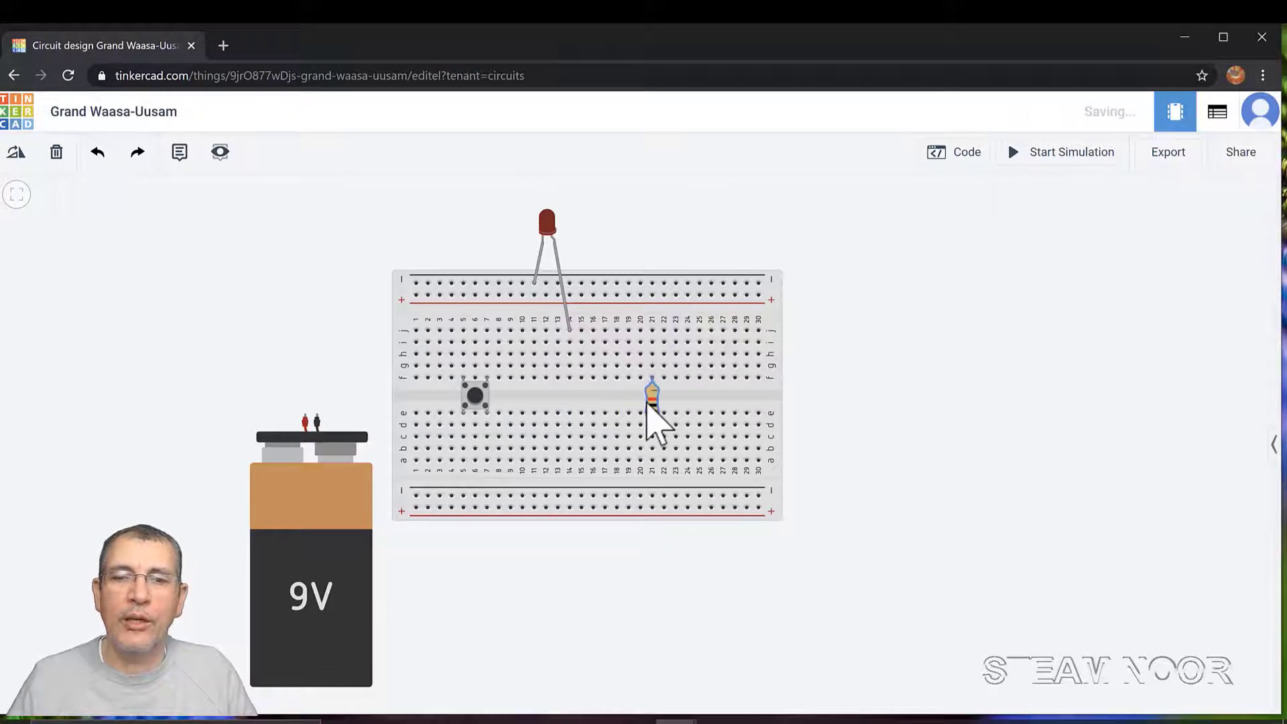
click(343, 493)
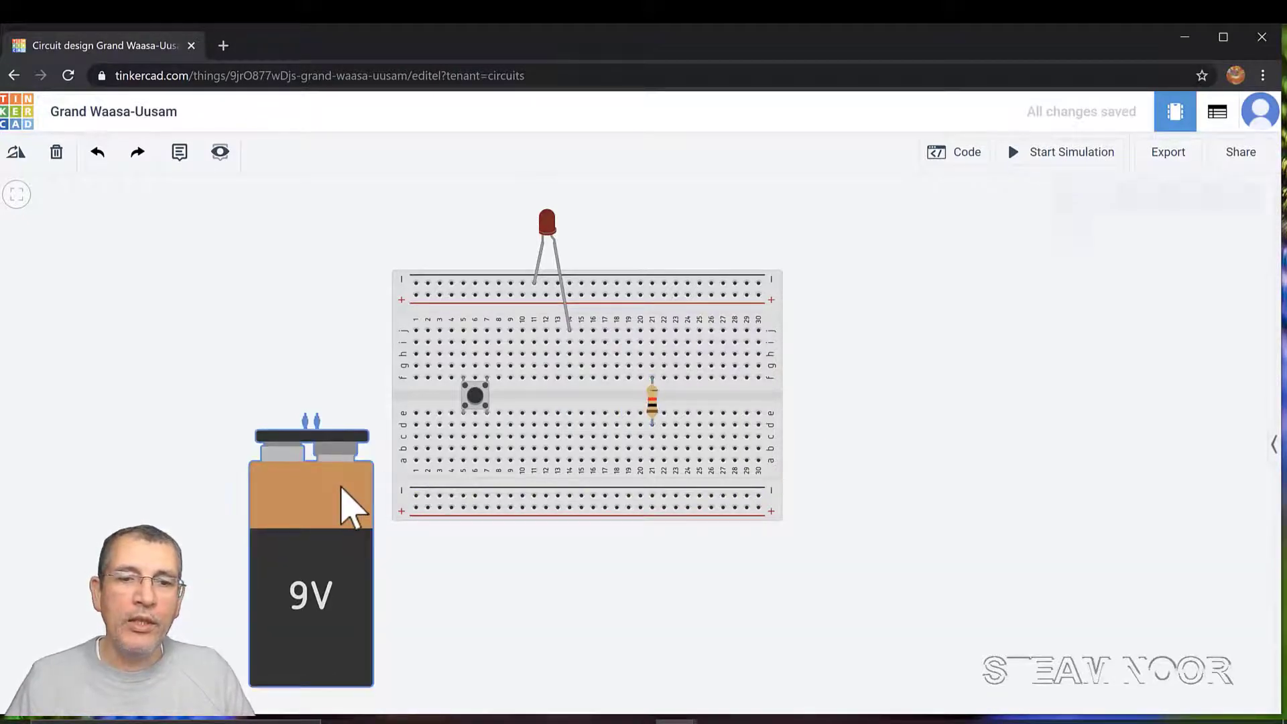
drag(350, 506, 589, 520)
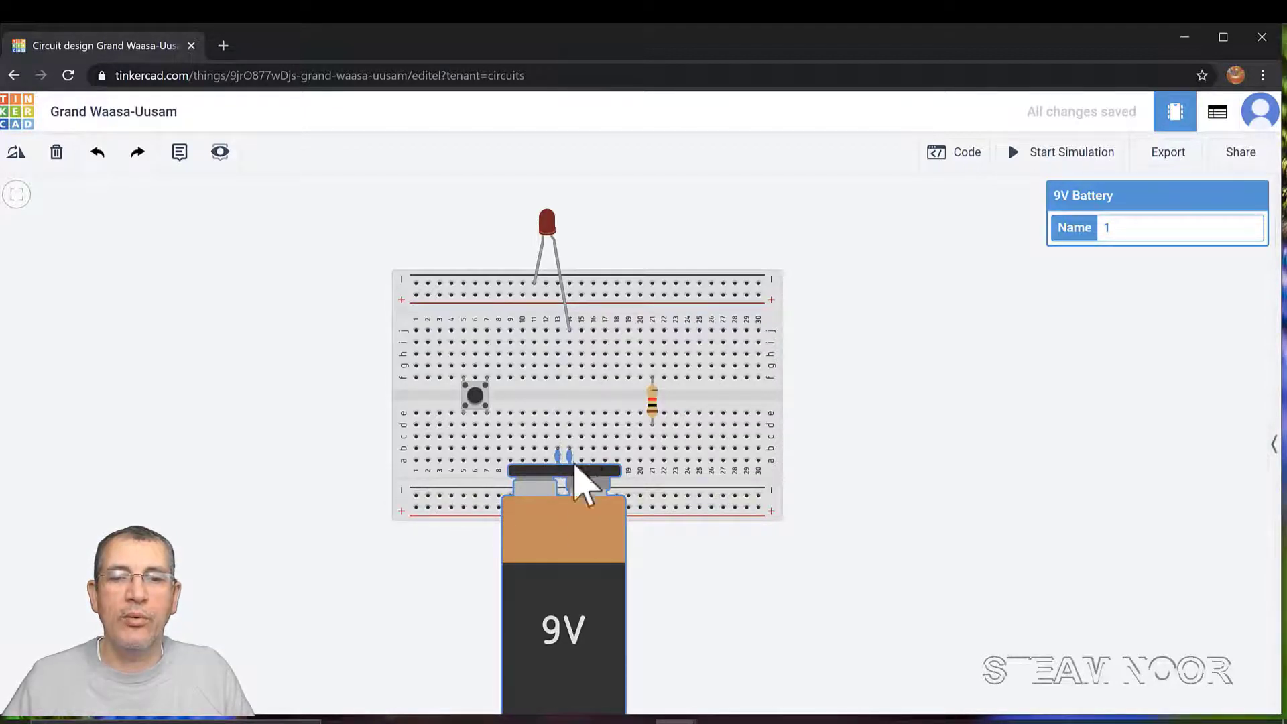
drag(575, 594, 309, 464)
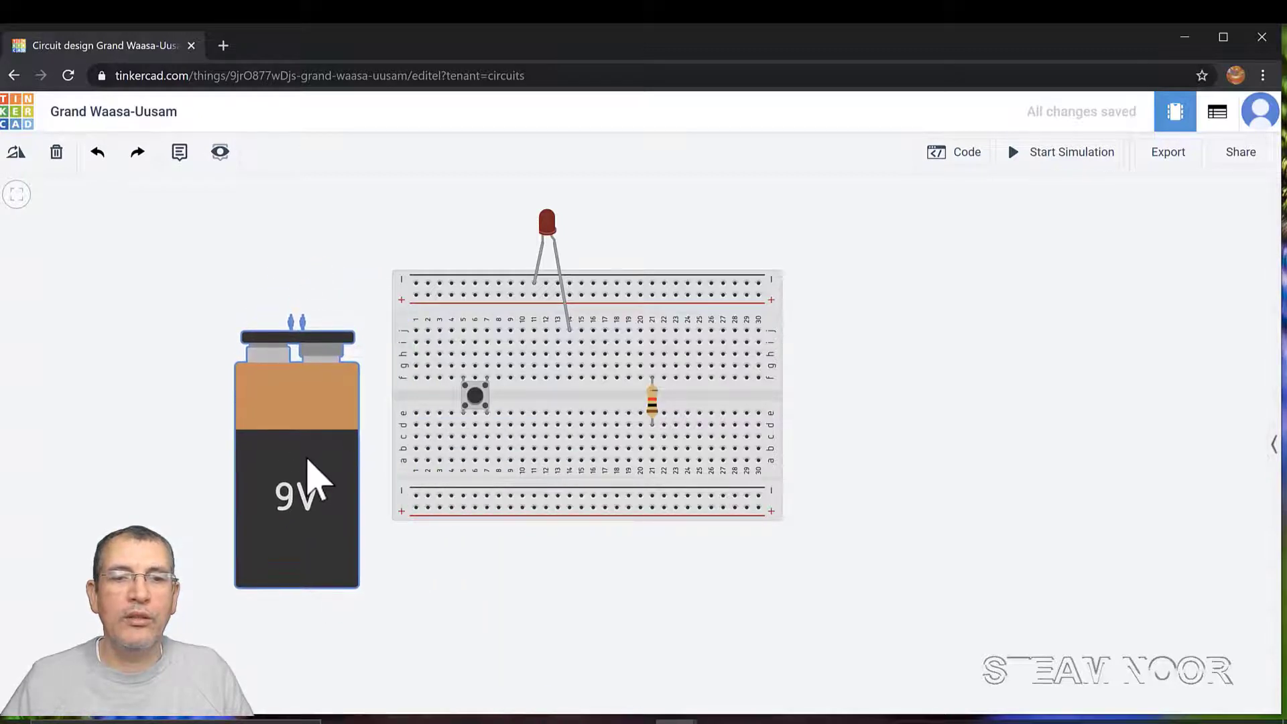
Rotate the 9V battery until it lies horizontal and nudge it toward the breadboard
click(16, 155)
click(16, 155)
click(16, 155)
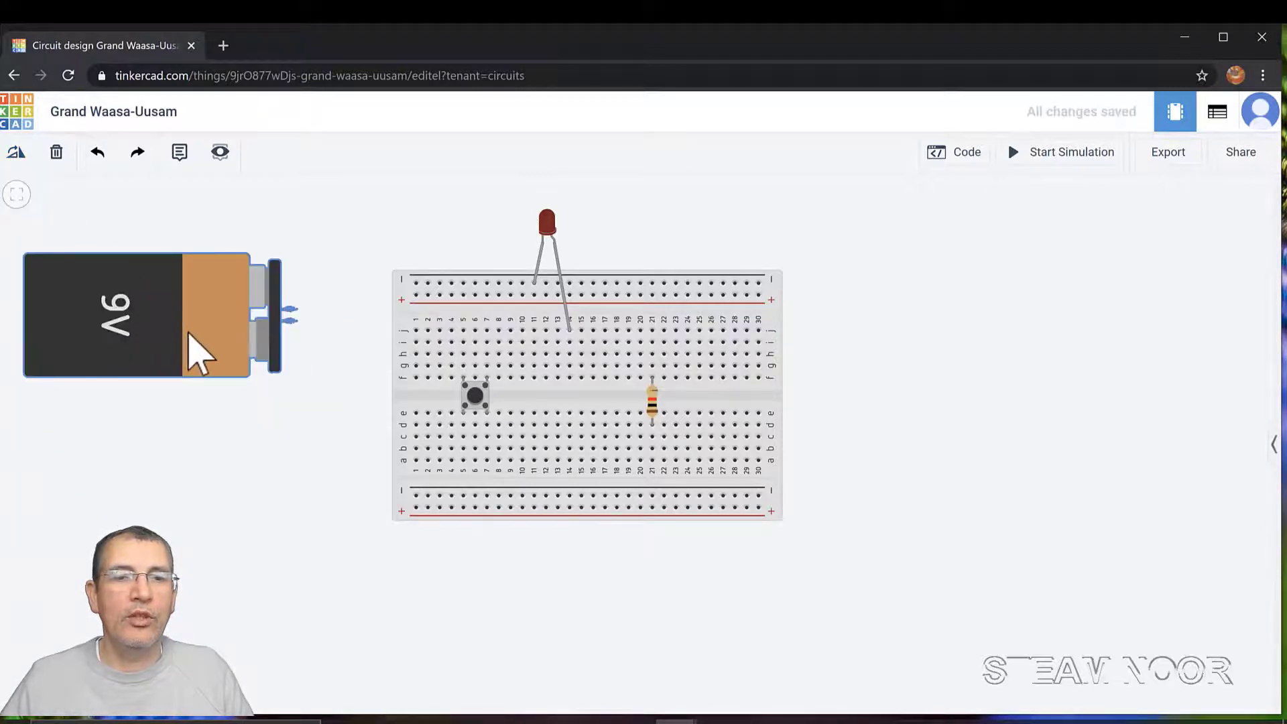
drag(190, 333, 254, 354)
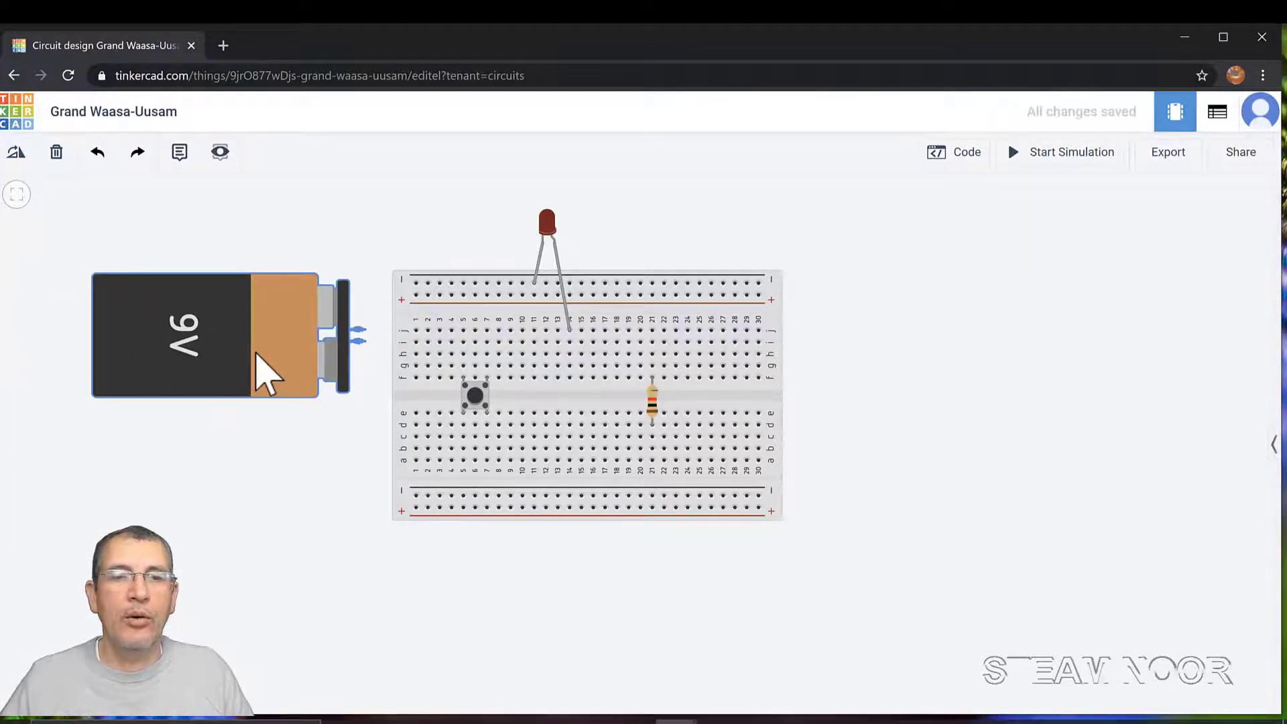
Wire the battery's positive terminal to column 14 beside the LED and colour the wire red
click(360, 329)
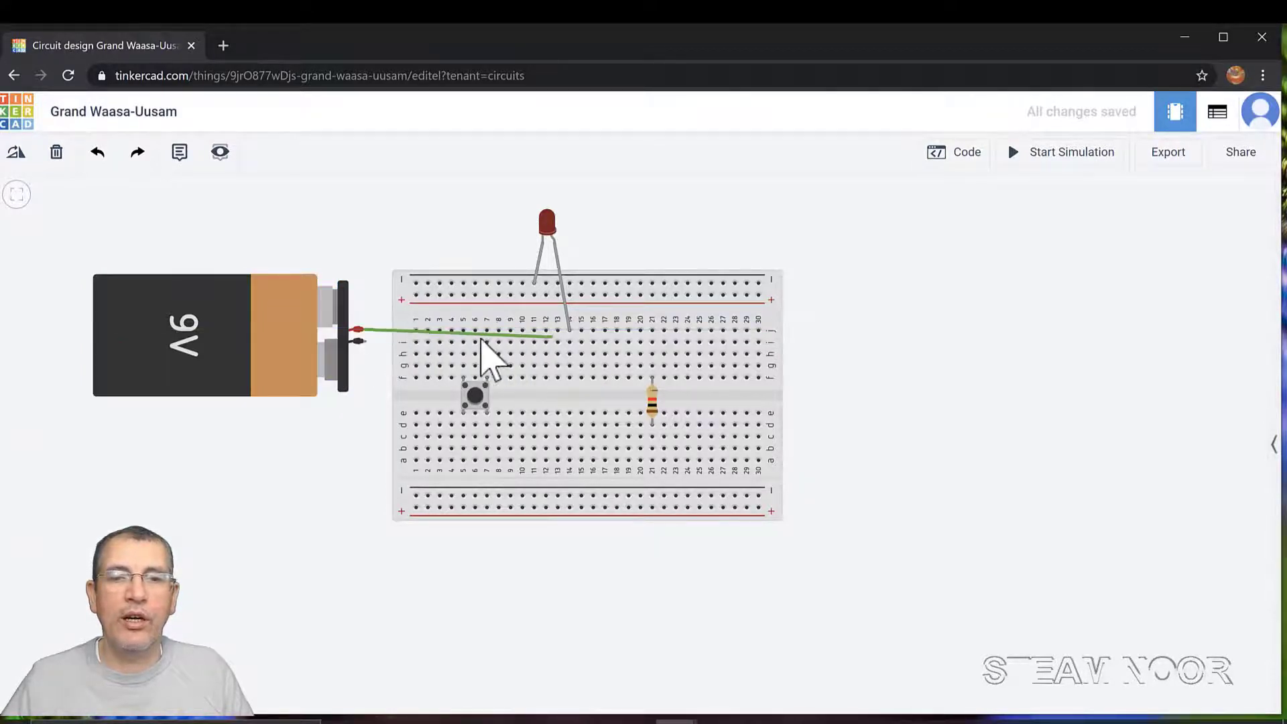
click(569, 341)
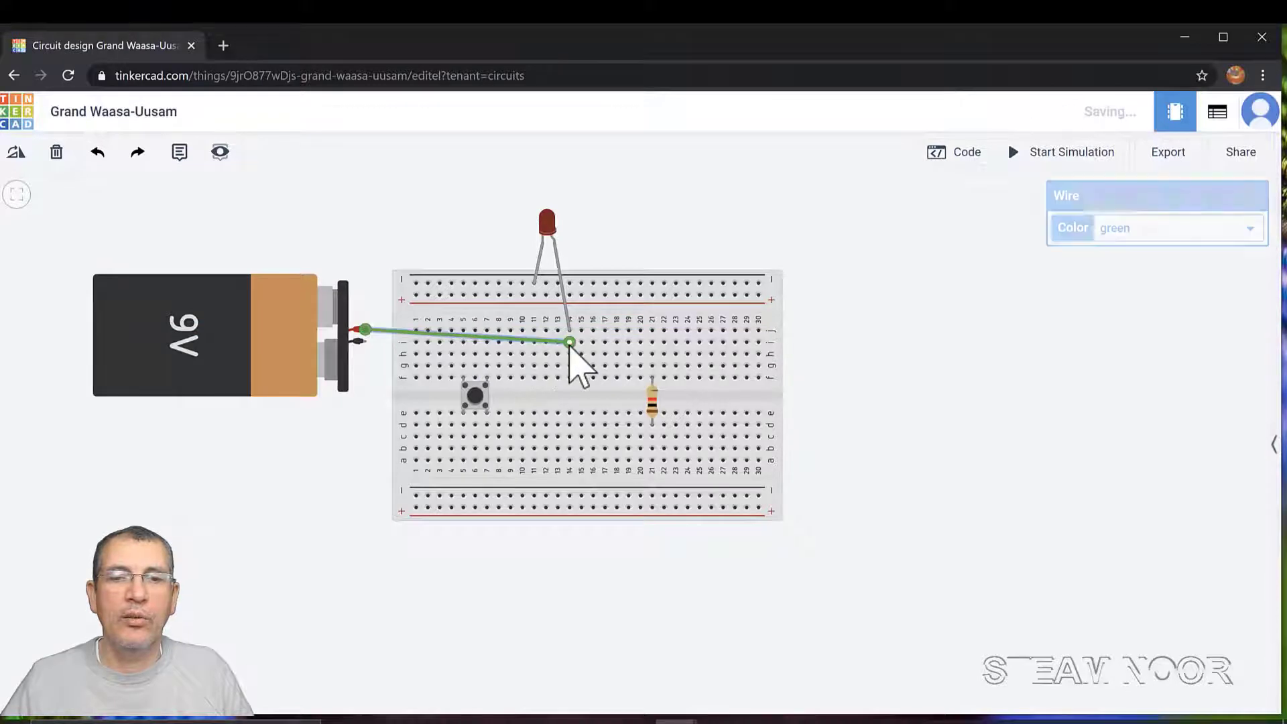
click(293, 366)
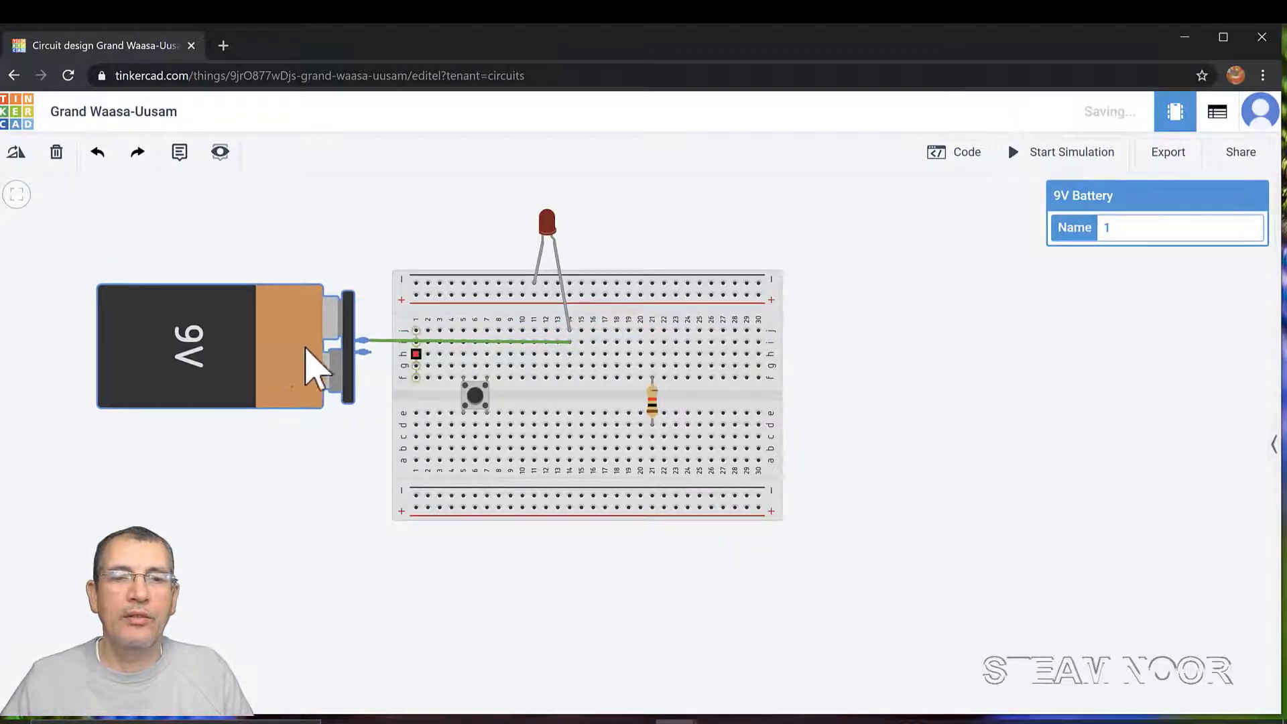
click(415, 341)
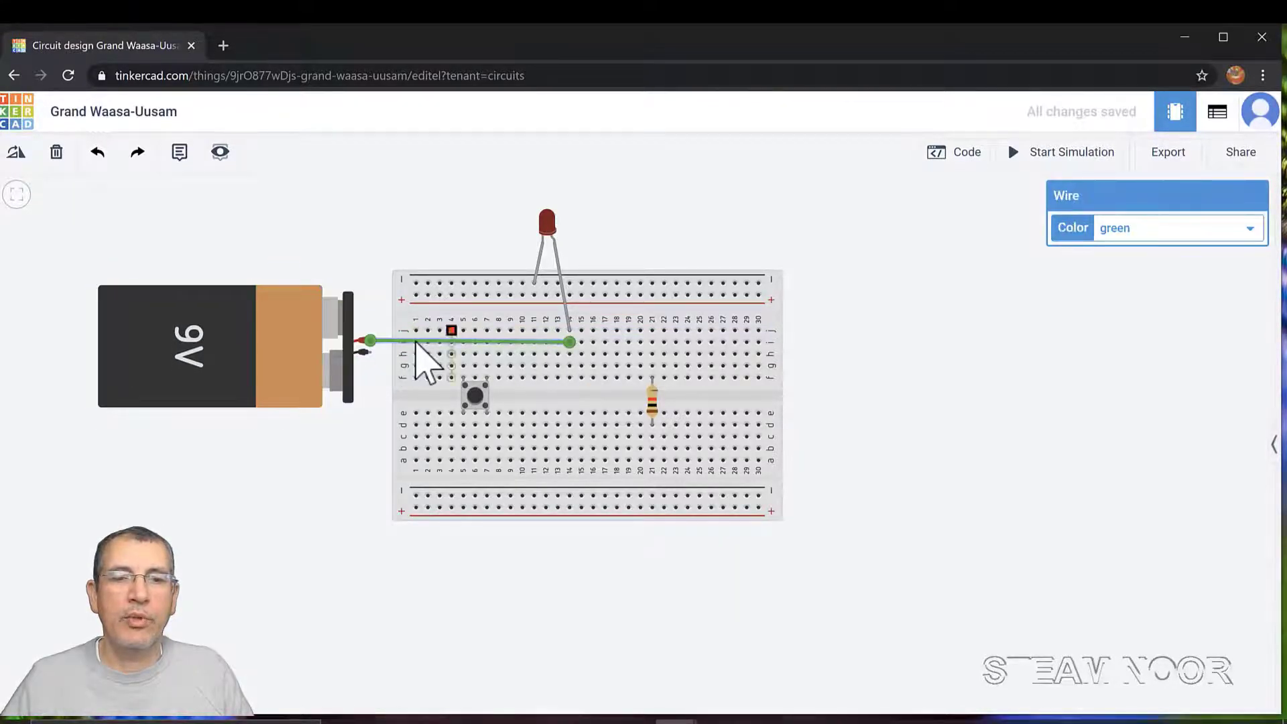
click(1247, 234)
click(1192, 287)
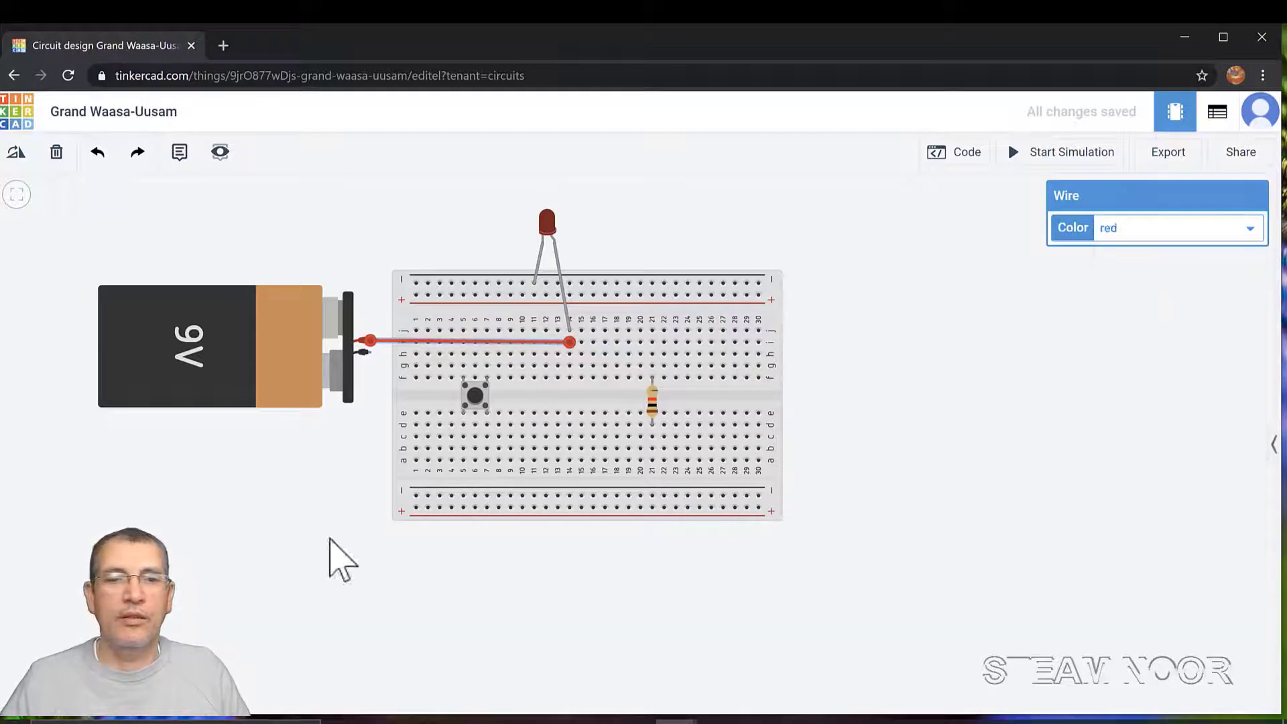
click(230, 569)
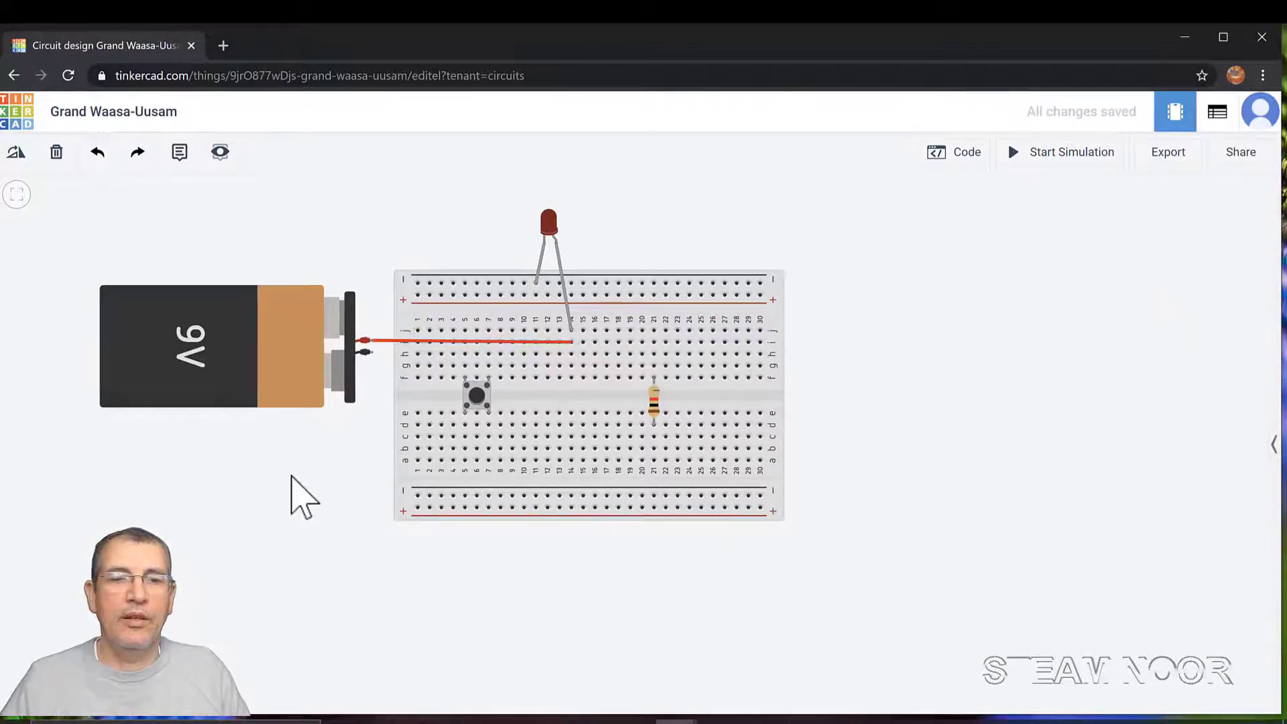
Route a wire from the battery's negative terminal below, right of and above the board to the top negative rail
click(372, 353)
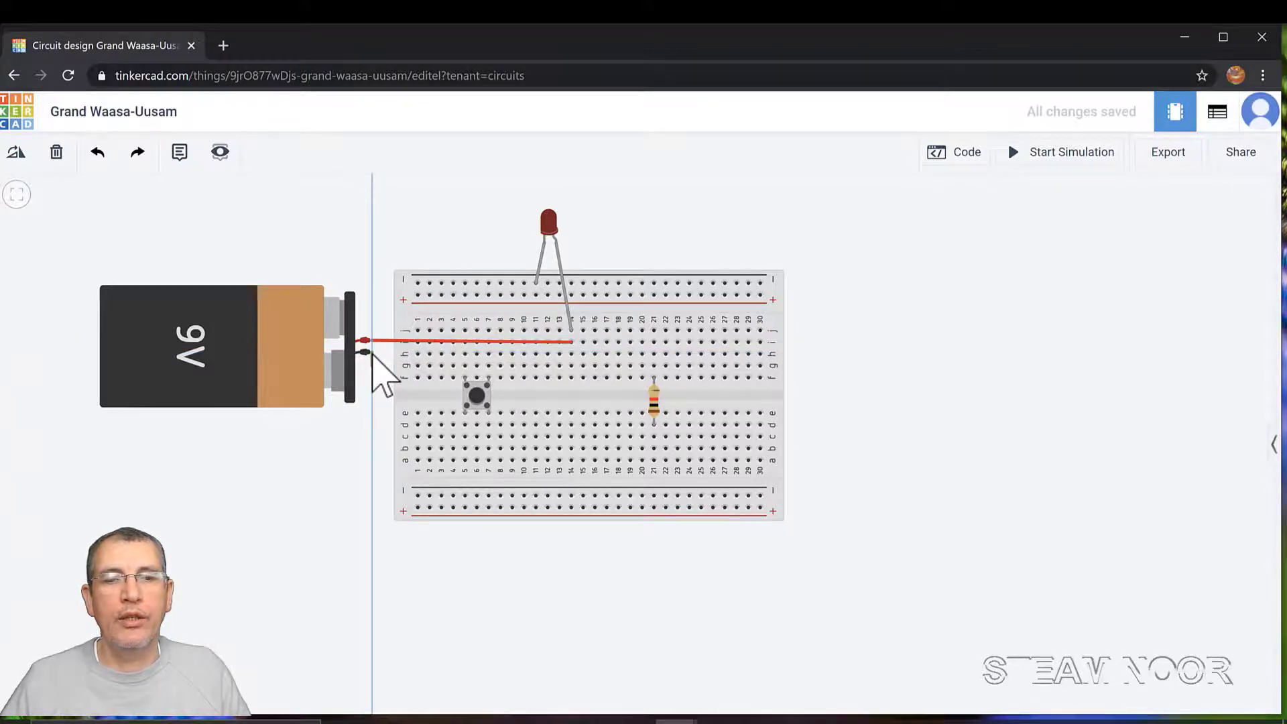
click(373, 536)
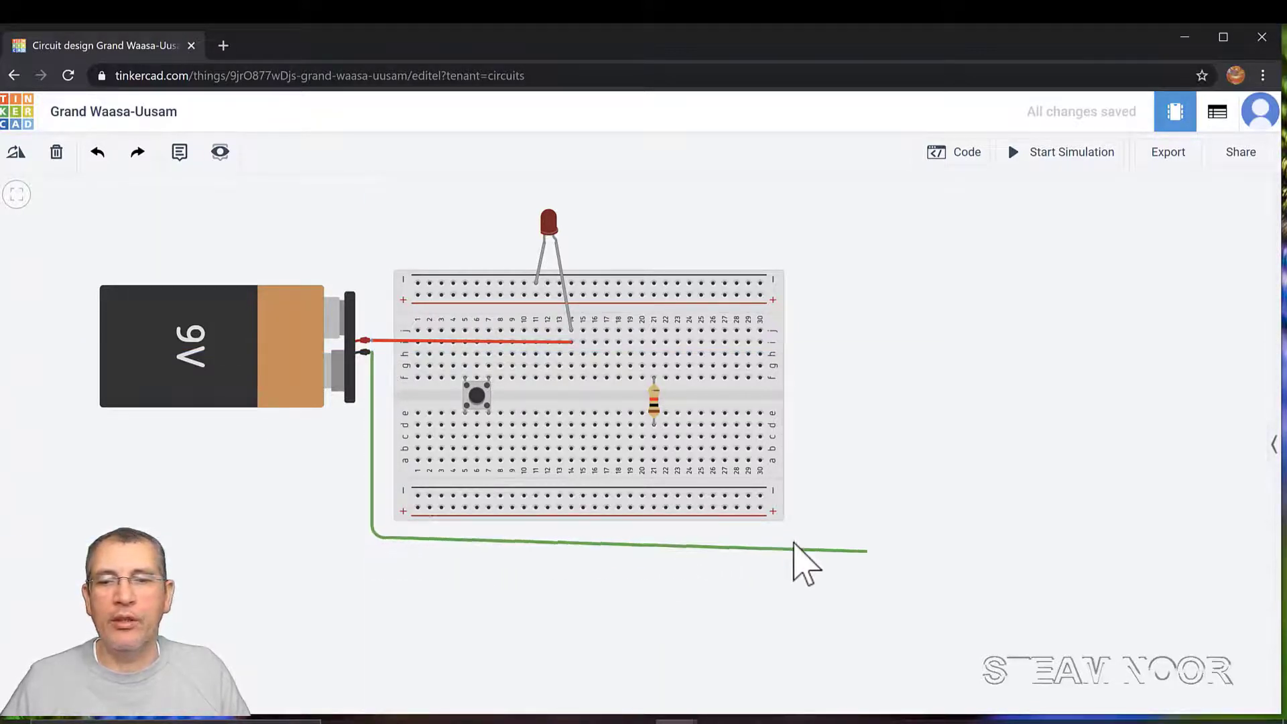
click(898, 540)
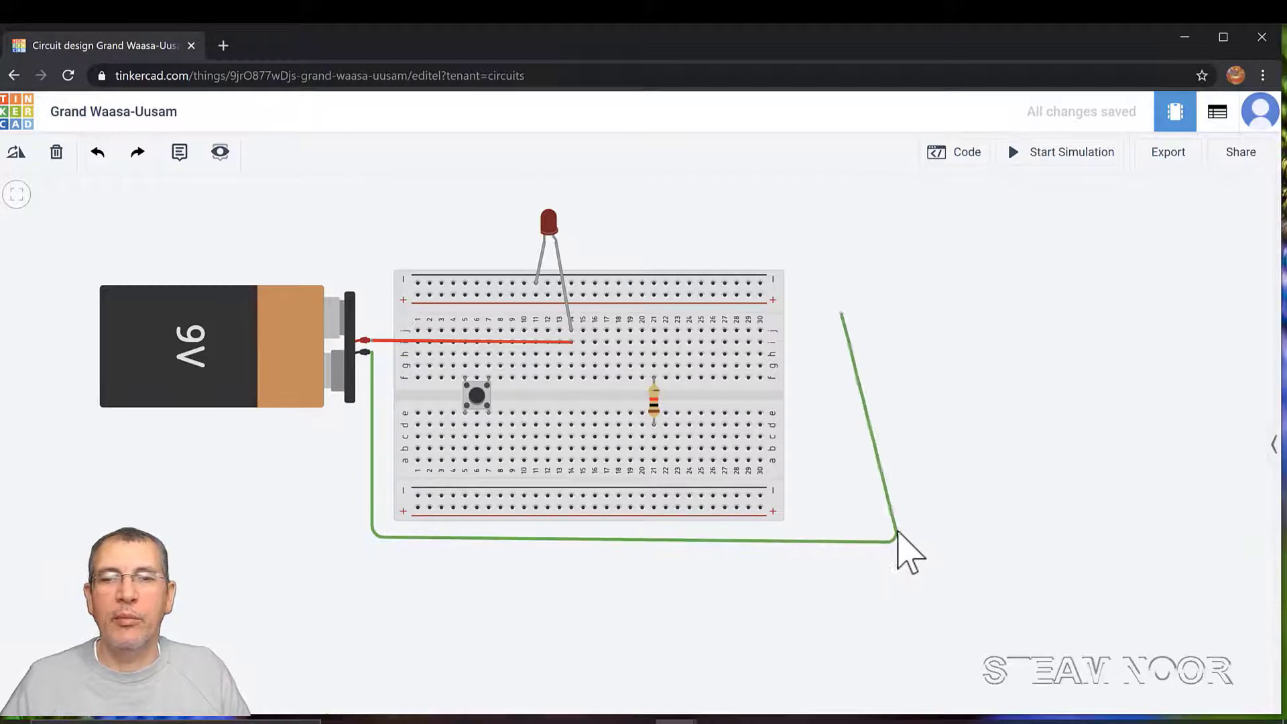
click(878, 204)
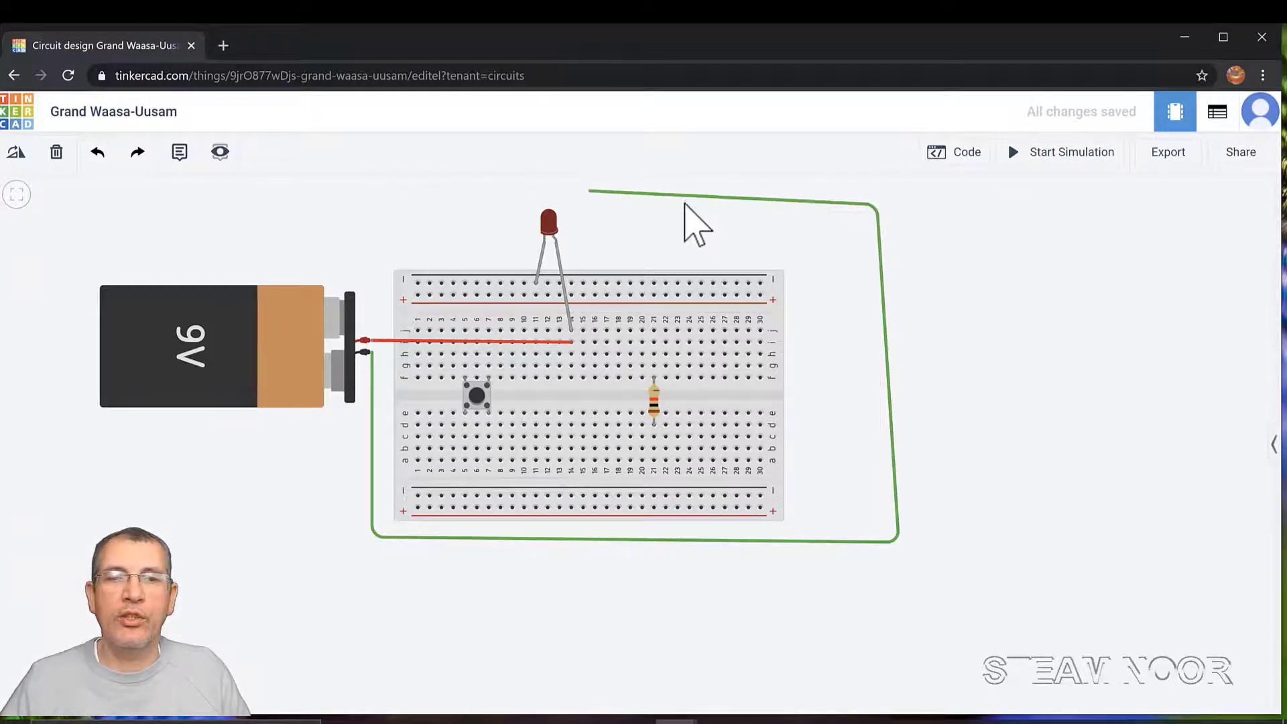
click(491, 200)
click(513, 283)
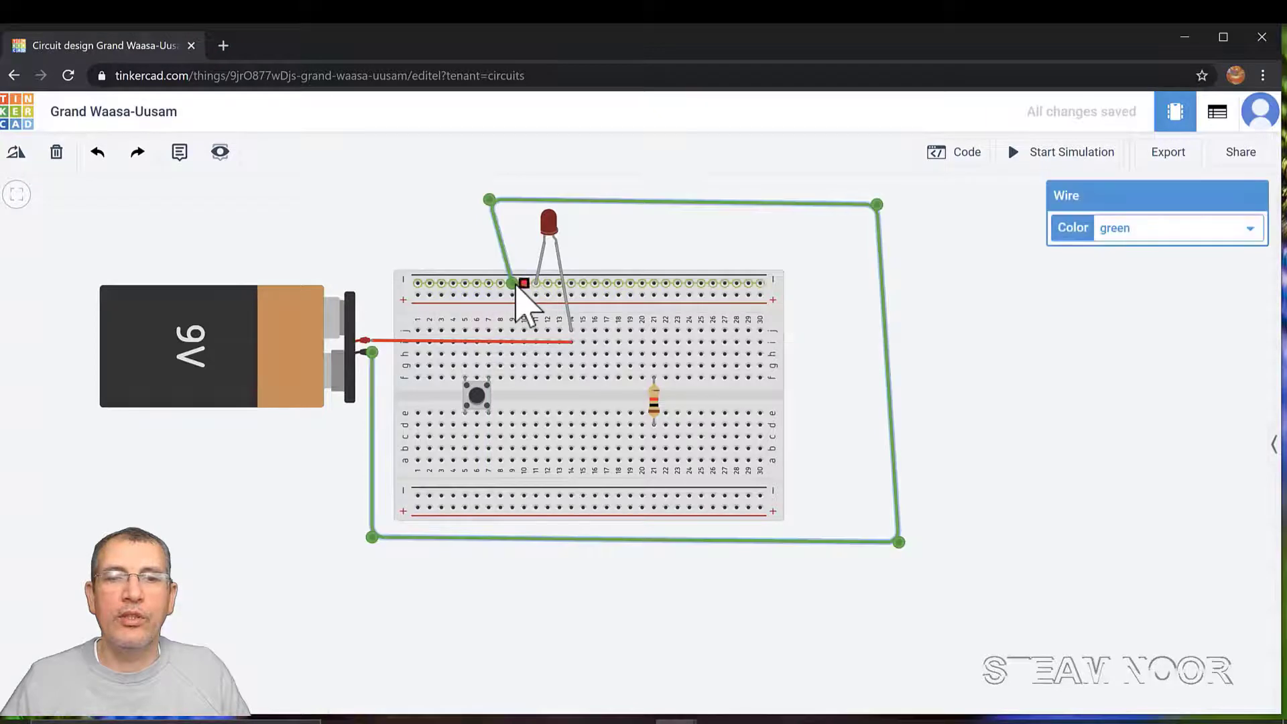
click(1249, 231)
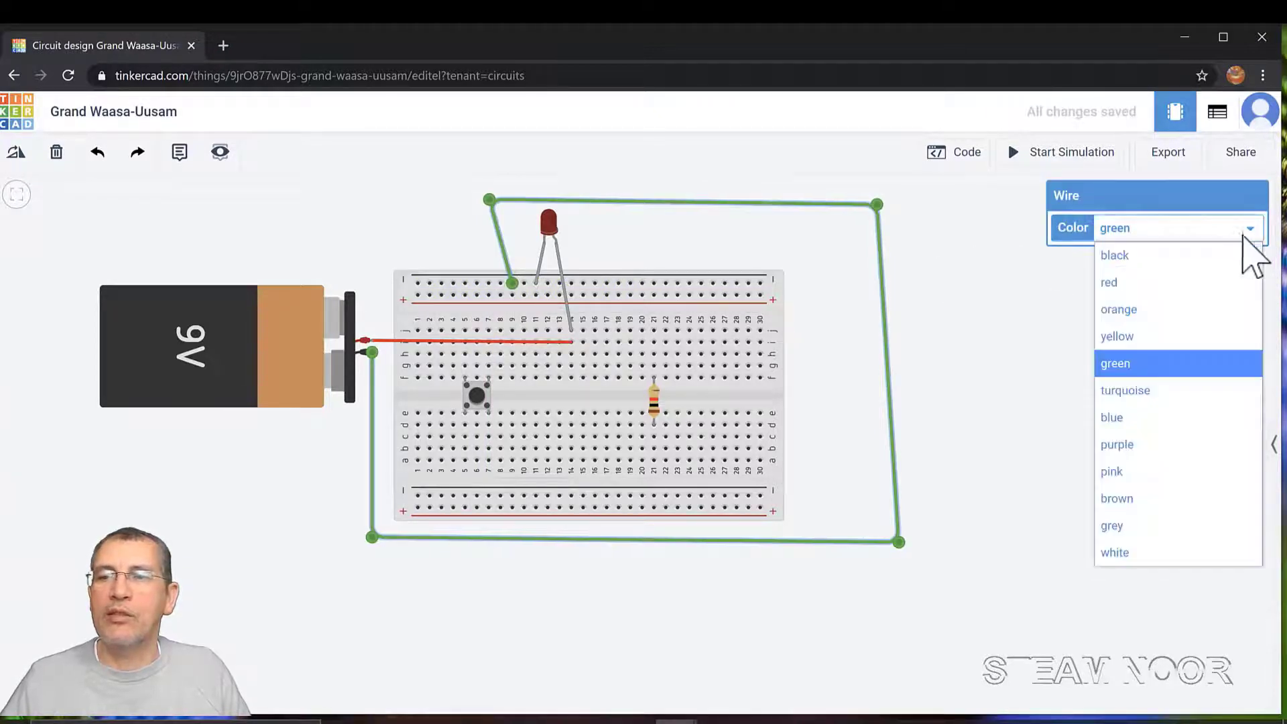
Colour the negative wire black, straighten its top corners, and reposition the LED's cathode leg
click(1157, 258)
drag(489, 199, 506, 199)
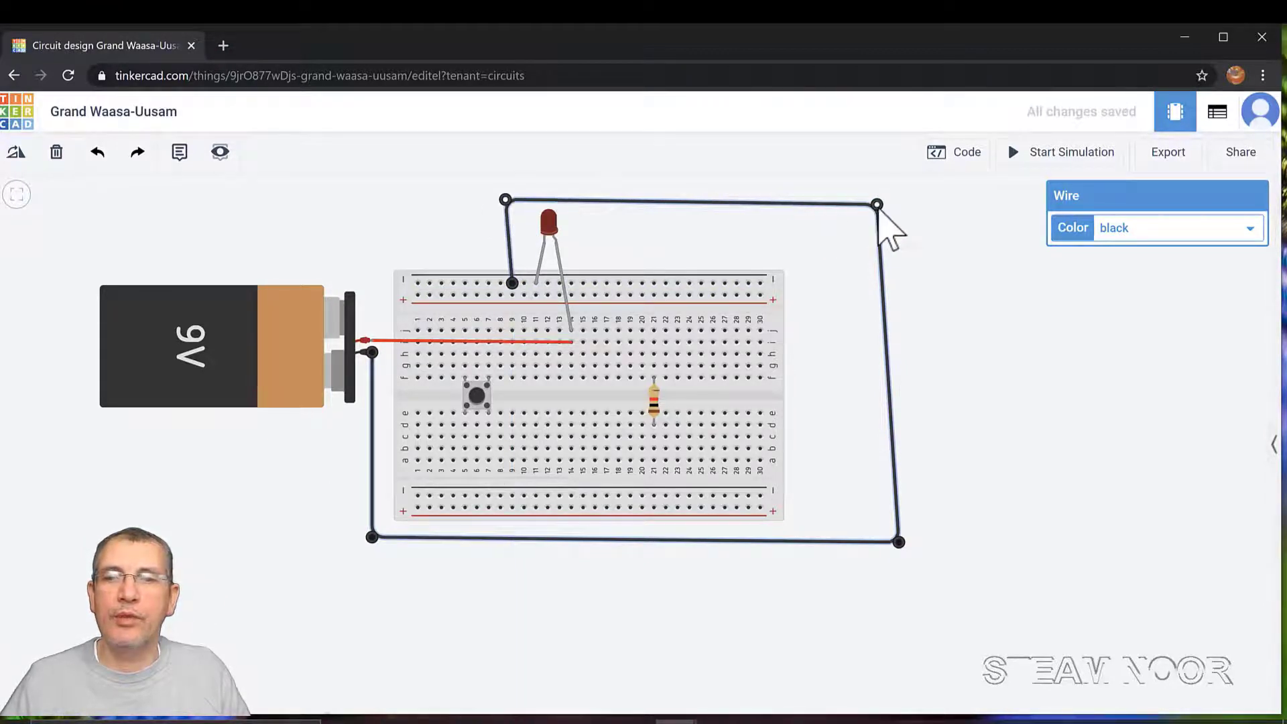
drag(876, 204, 891, 209)
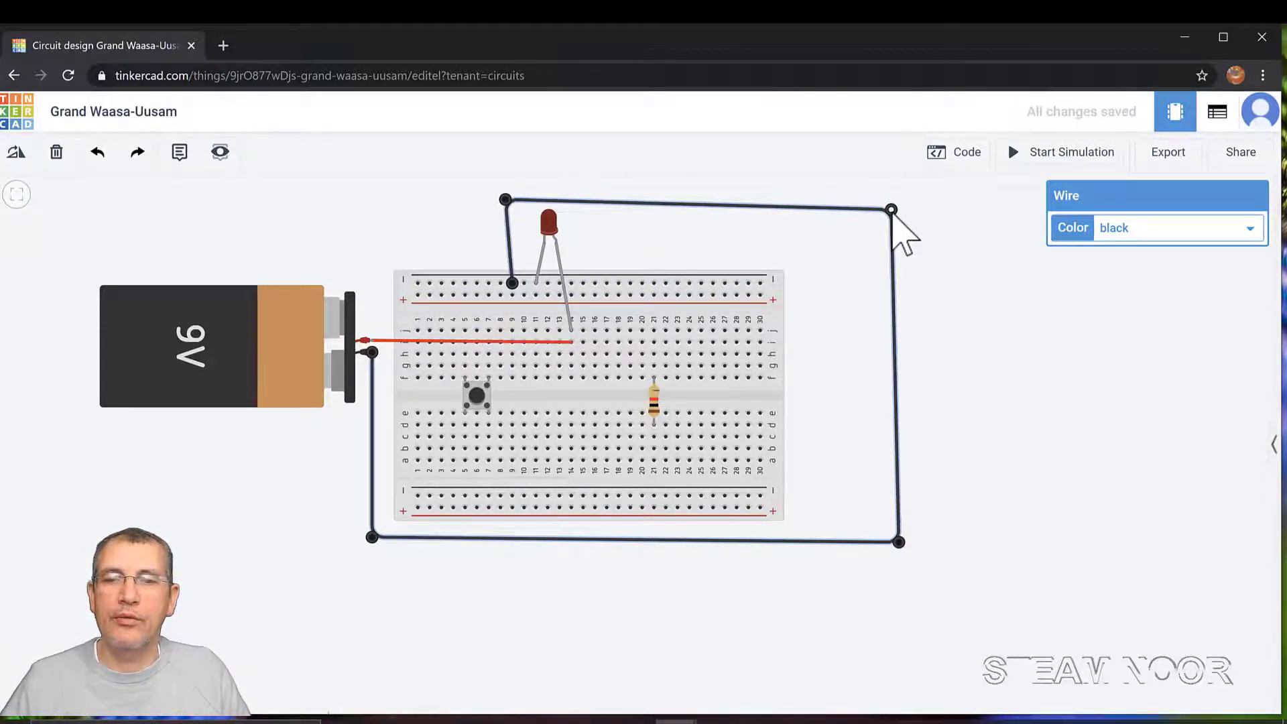
click(989, 483)
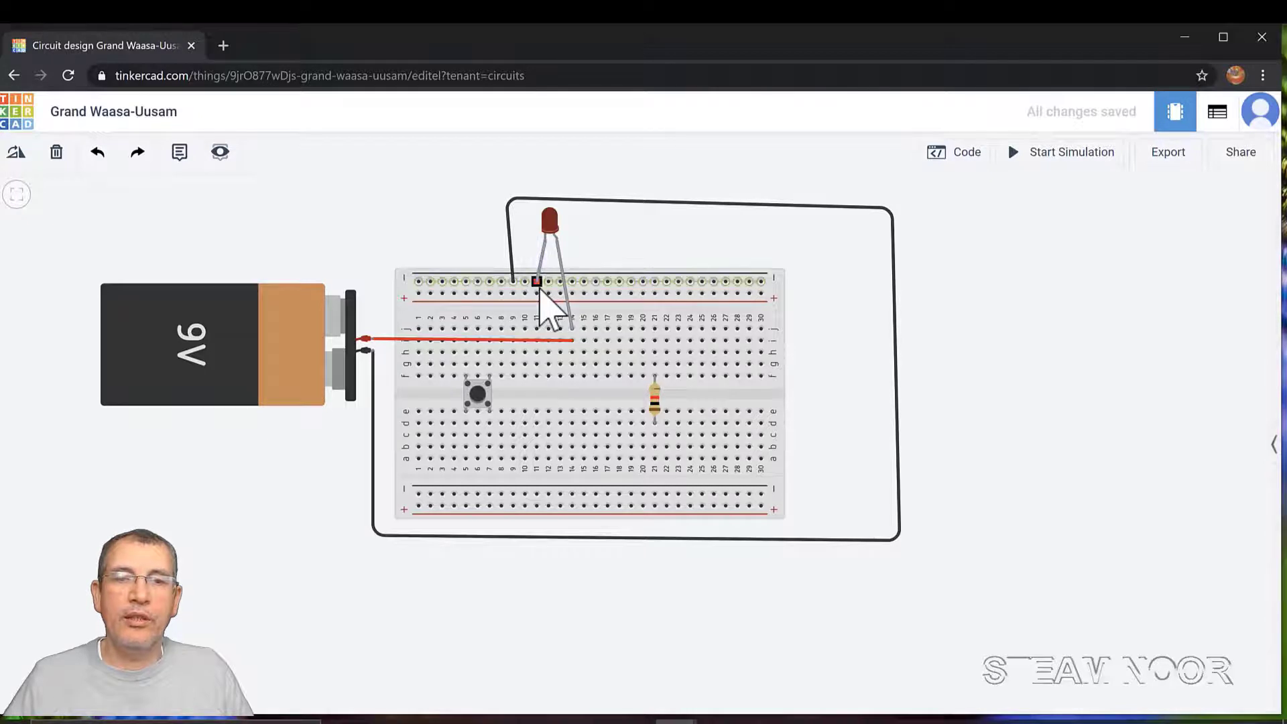
drag(540, 293, 550, 253)
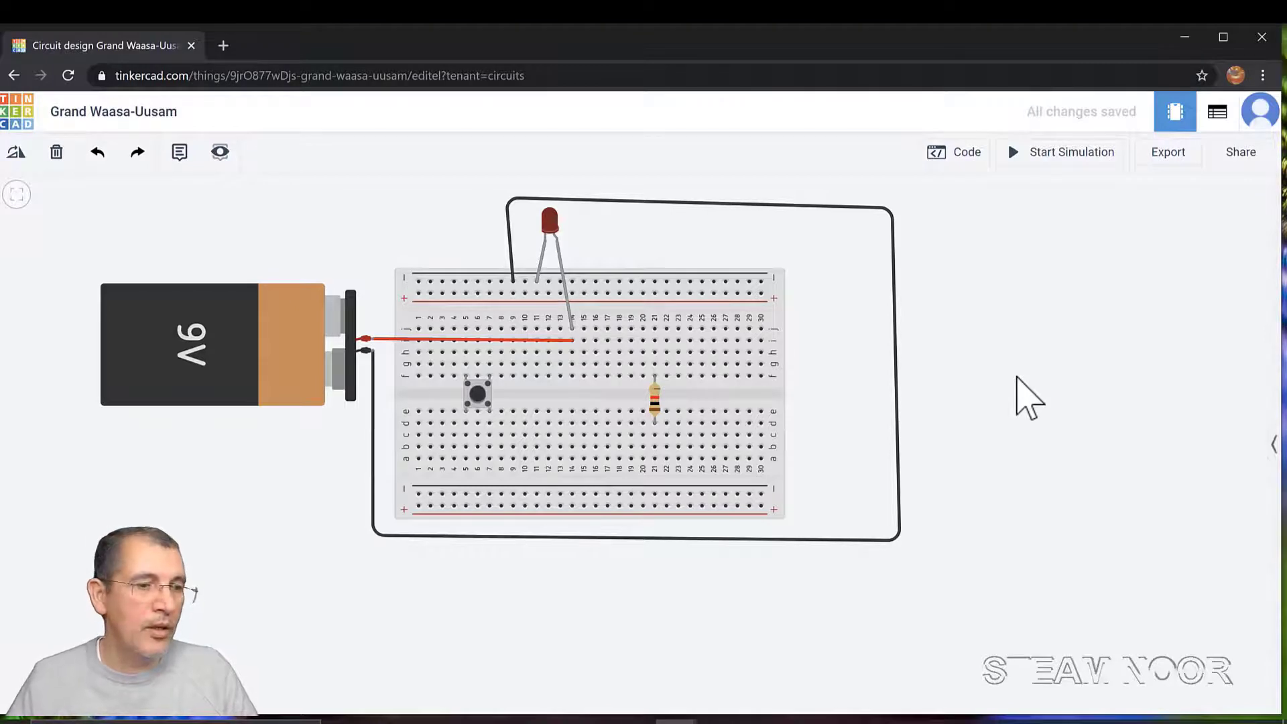
Run the simulation, view the lit LED, confirm the resistor reads 1 kΩ, then stop it
click(1051, 154)
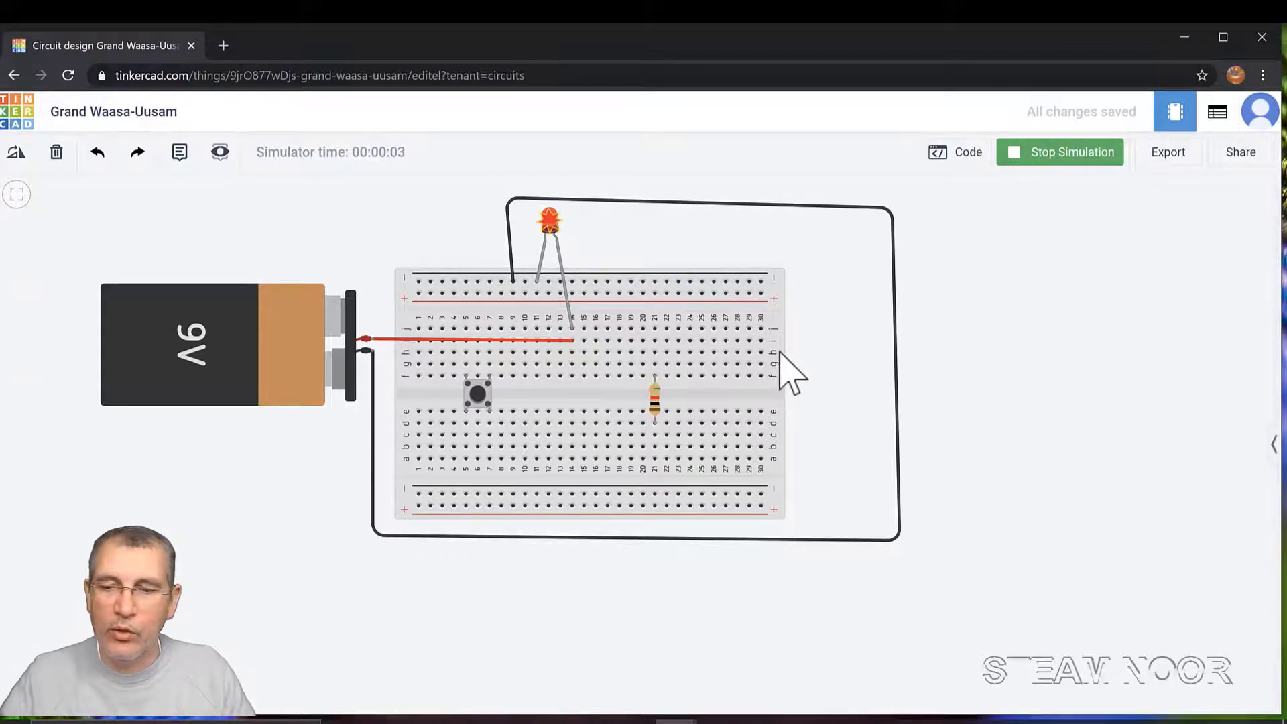
scroll(792, 373, up, 4)
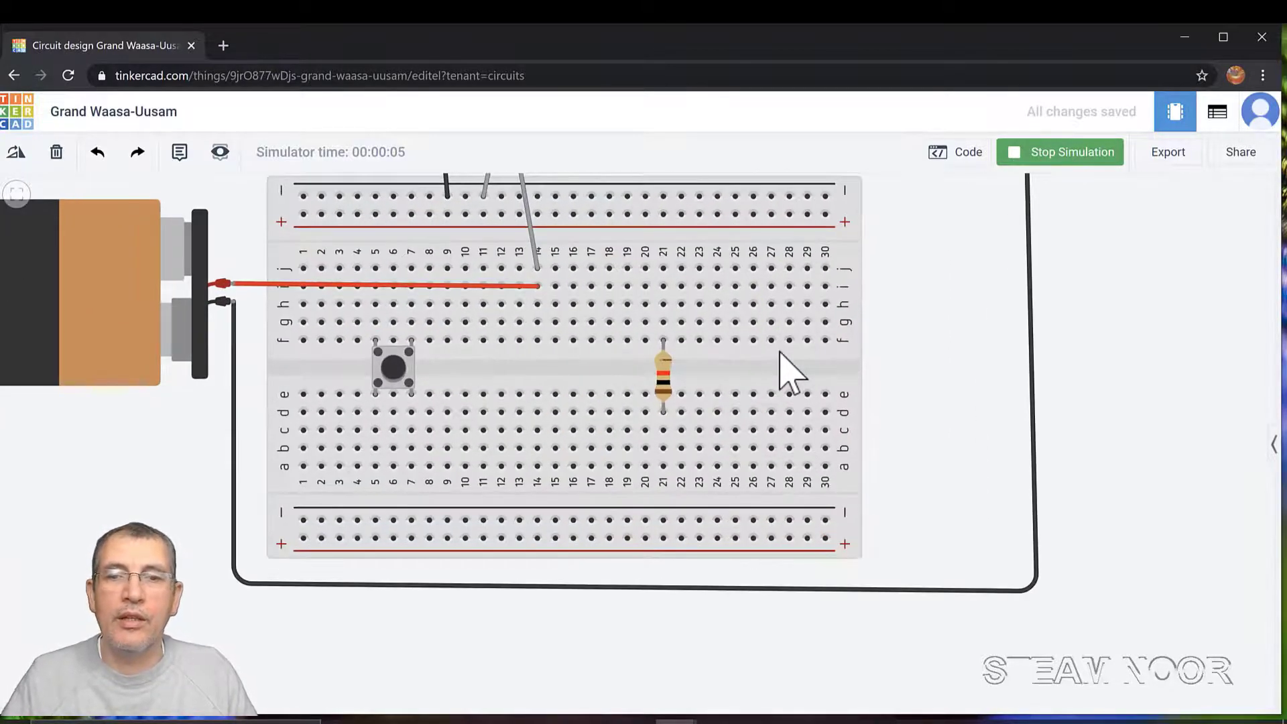
drag(933, 425, 1035, 578)
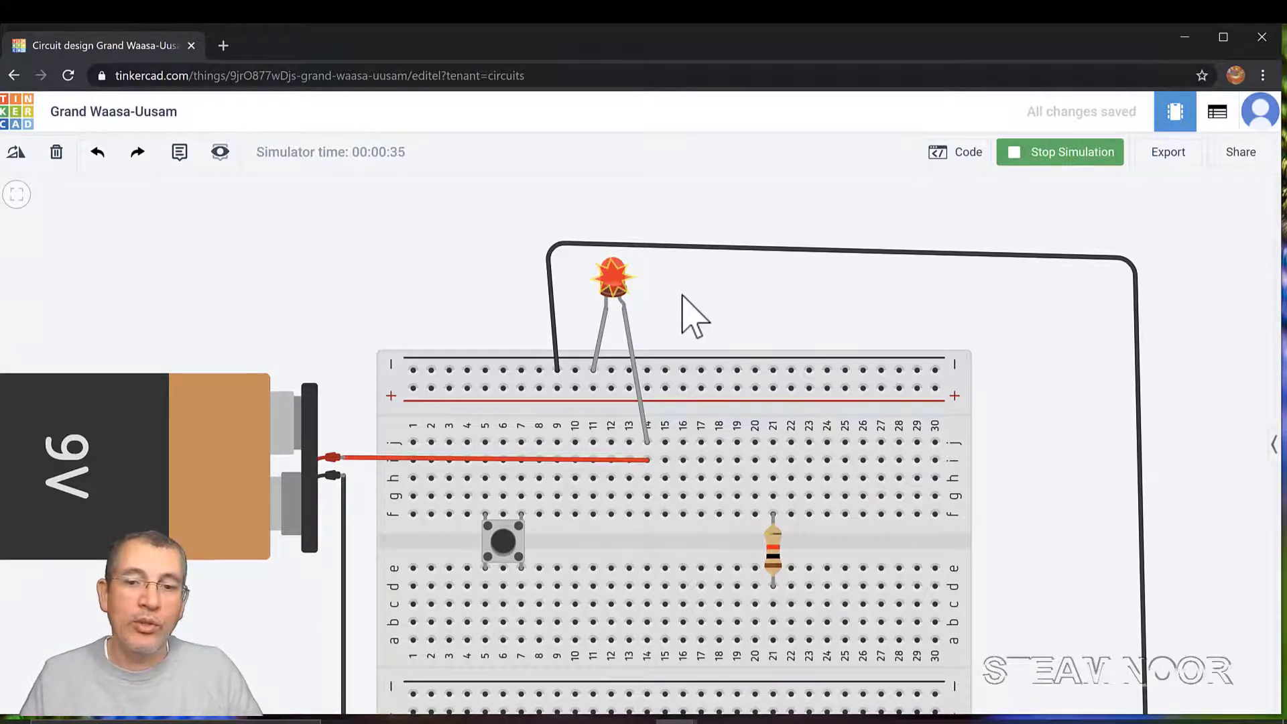
click(775, 559)
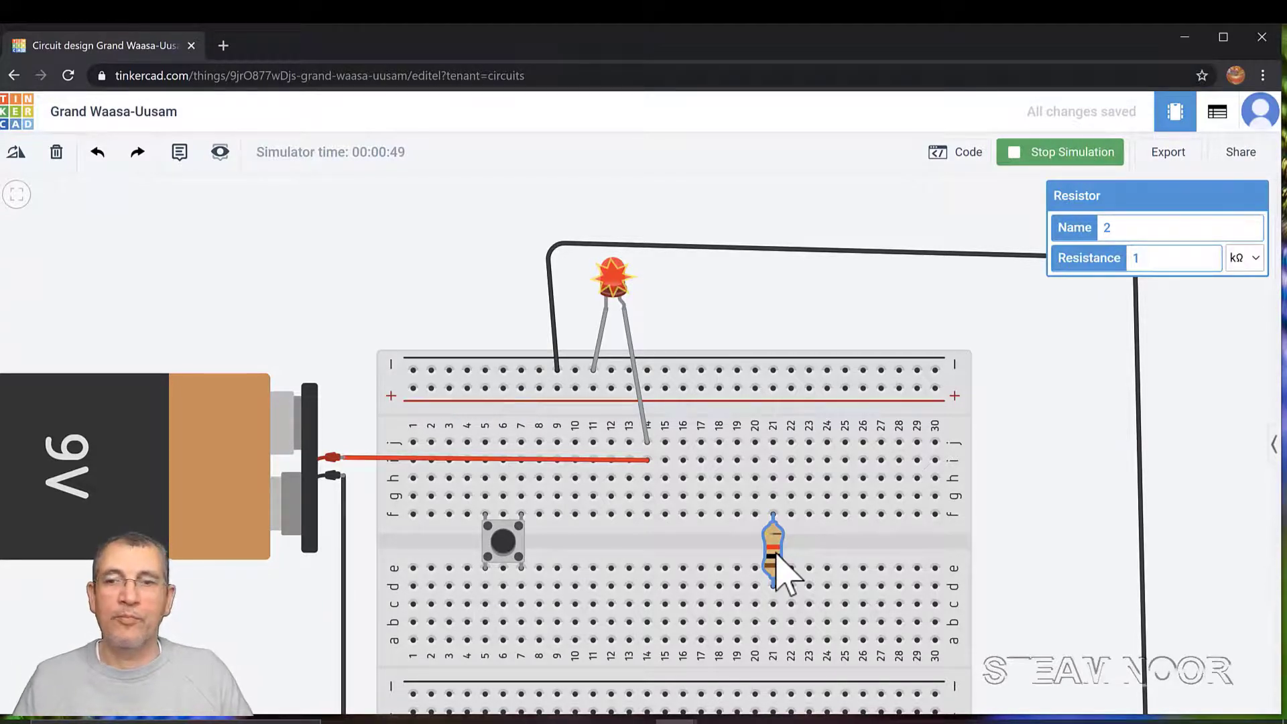
click(1072, 154)
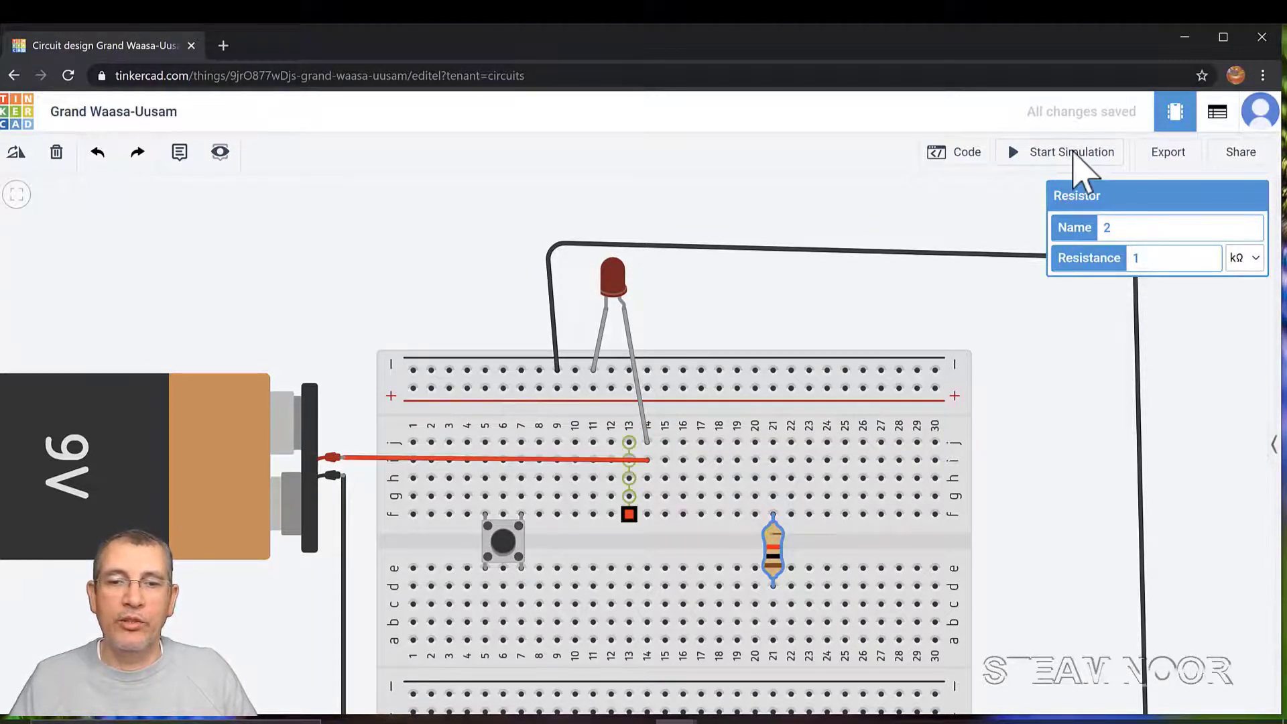
Delete the red battery wire, recentre the circuit, and slide the resistor into column 14
click(602, 459)
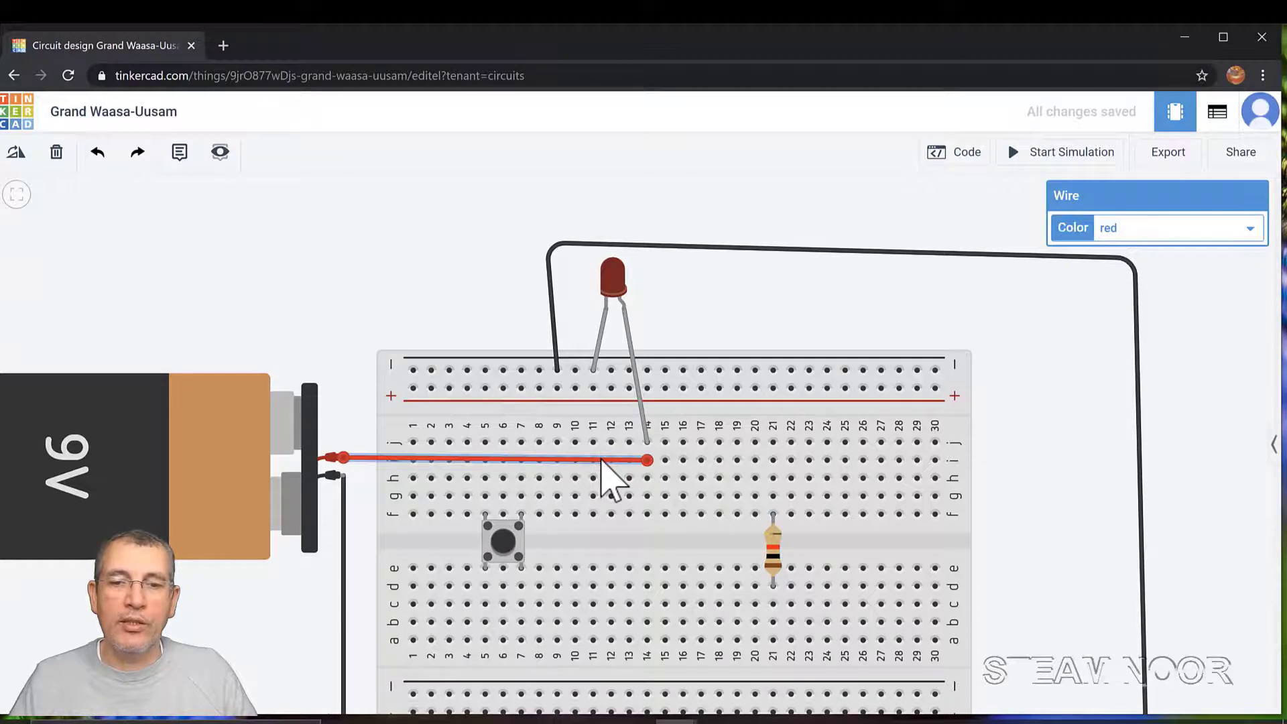
key(Delete)
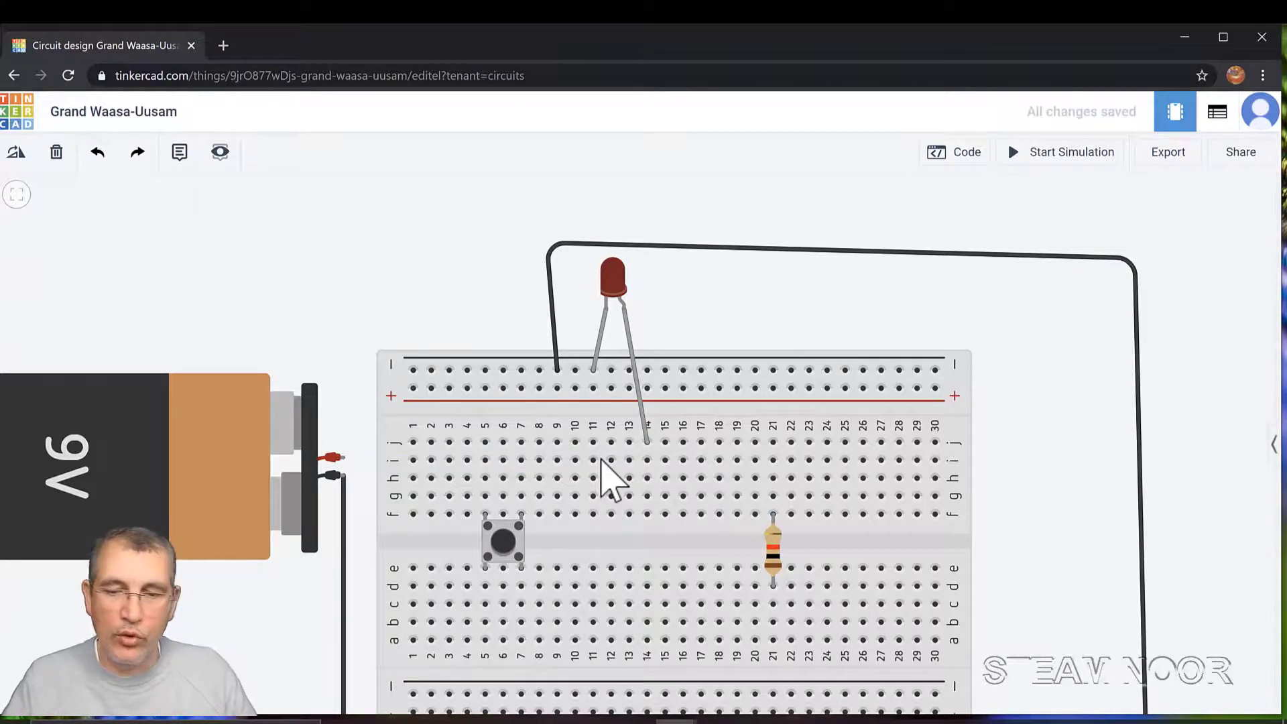
scroll(611, 479, down, 4)
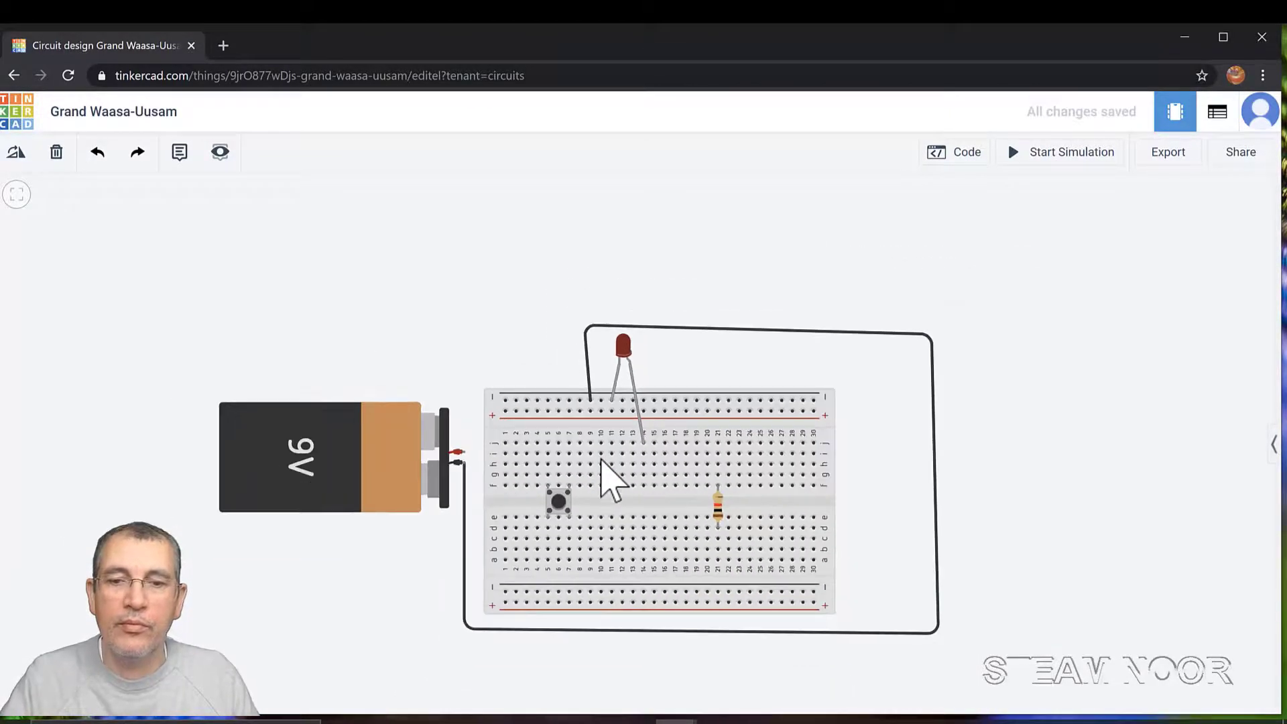
drag(1042, 626, 1002, 534)
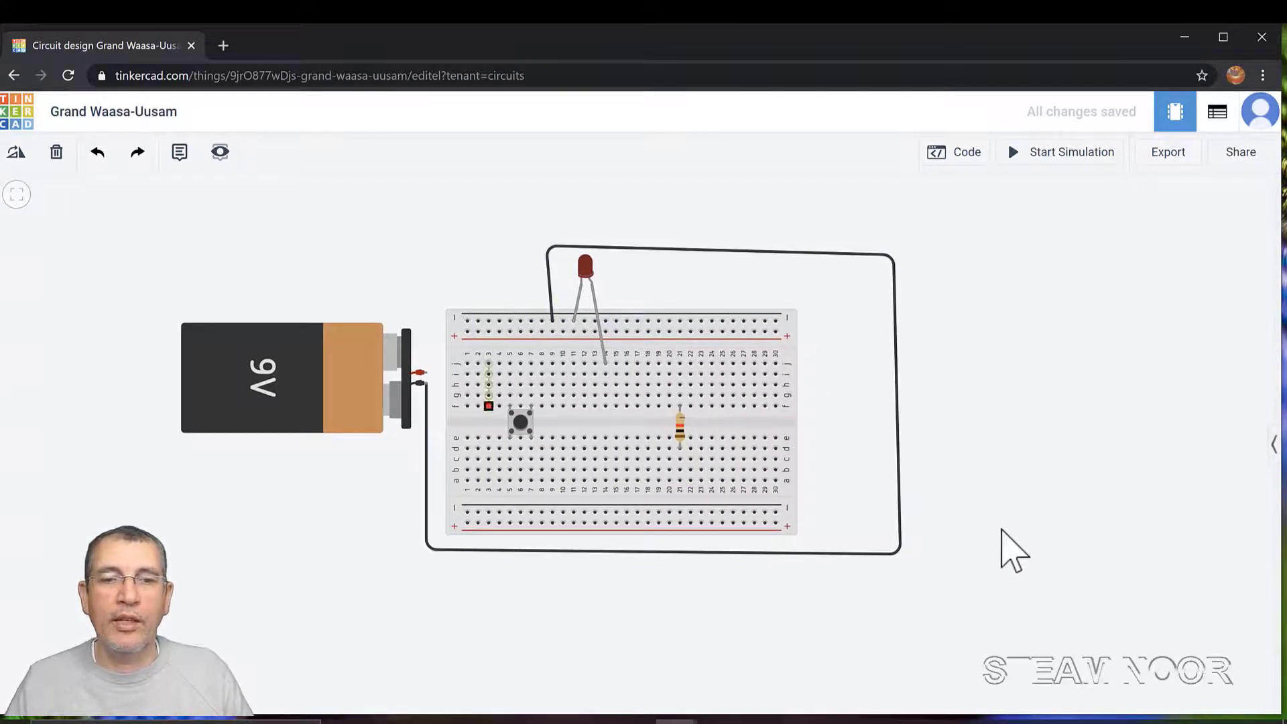
drag(678, 429, 608, 423)
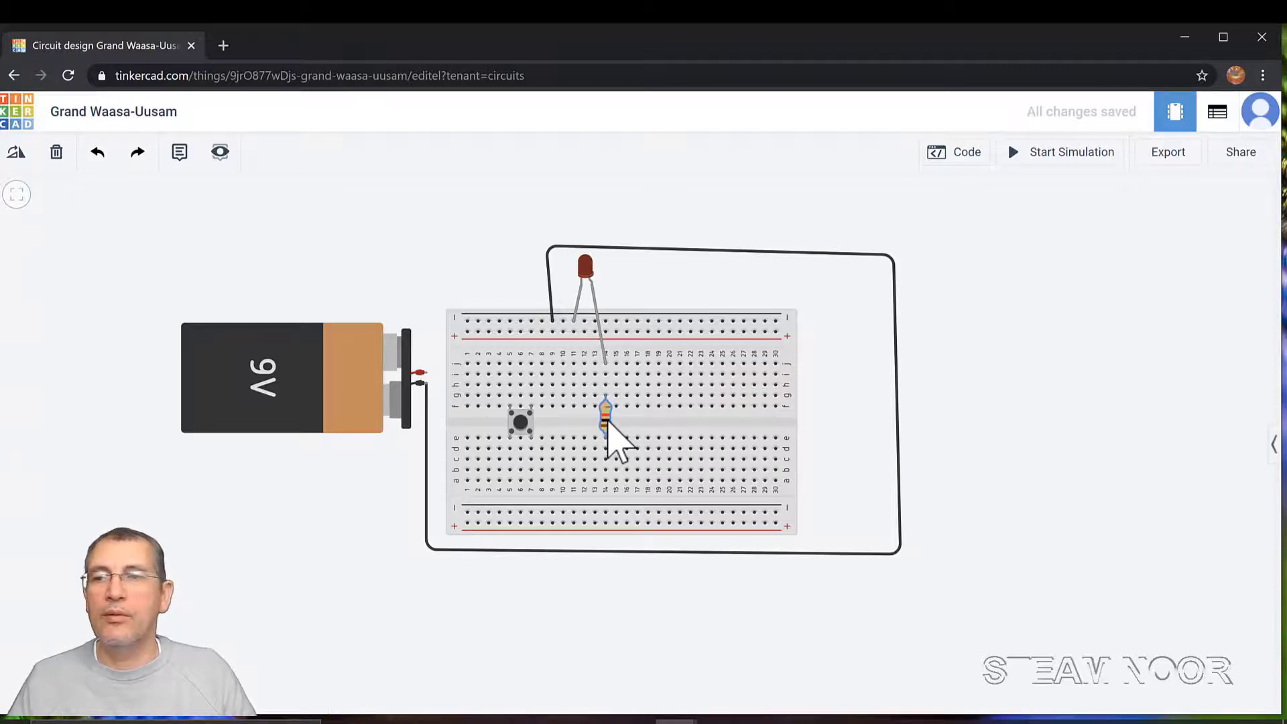
Nudge the old resistor to the right and delete it
key(f)
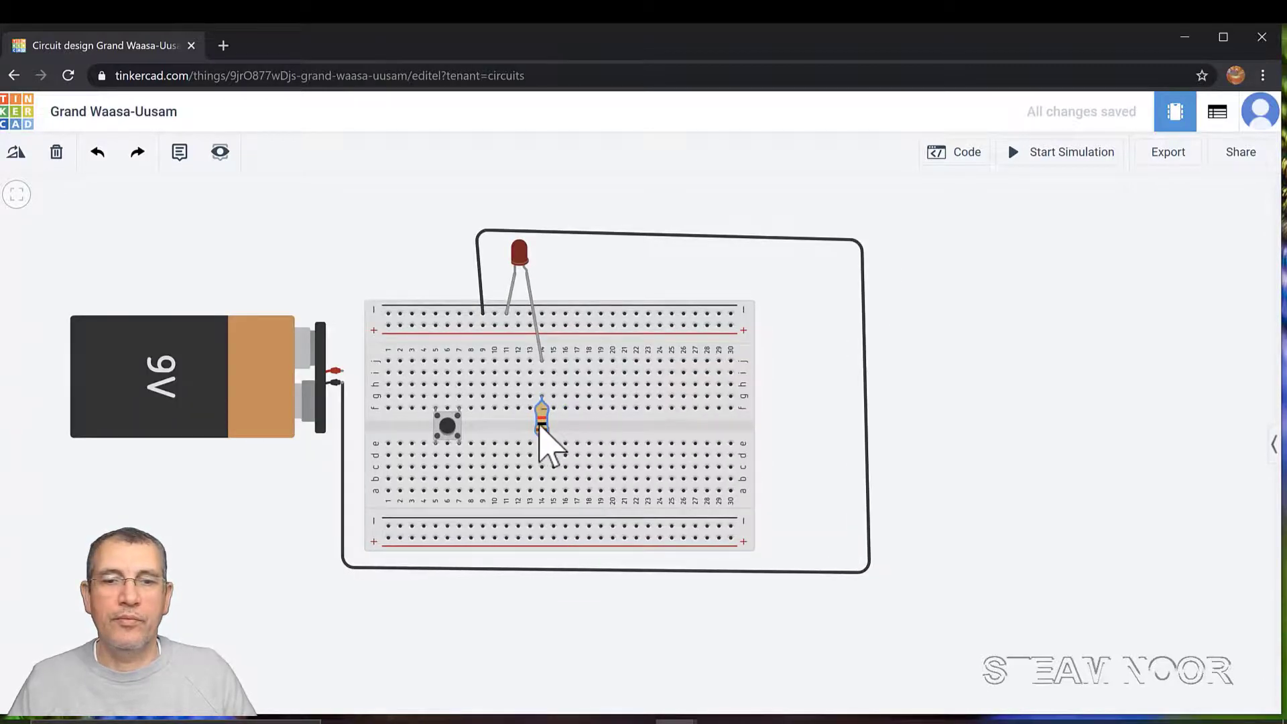
drag(541, 425, 635, 437)
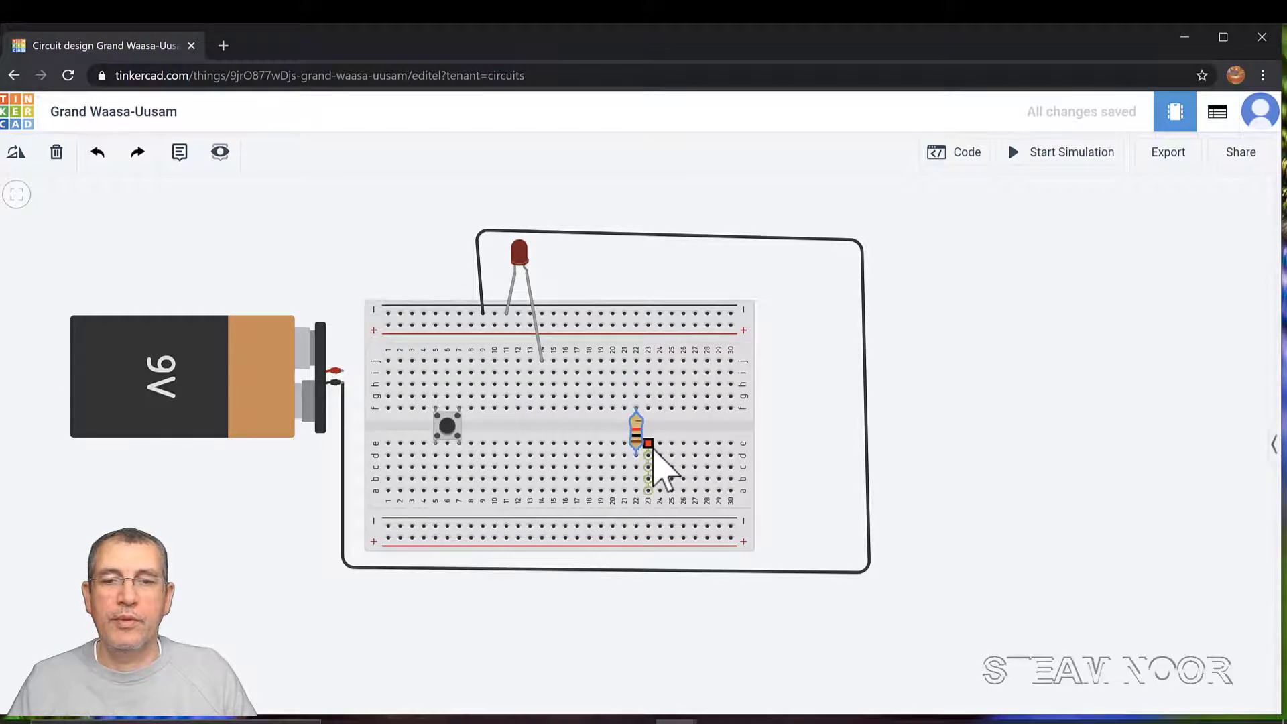
key(Delete)
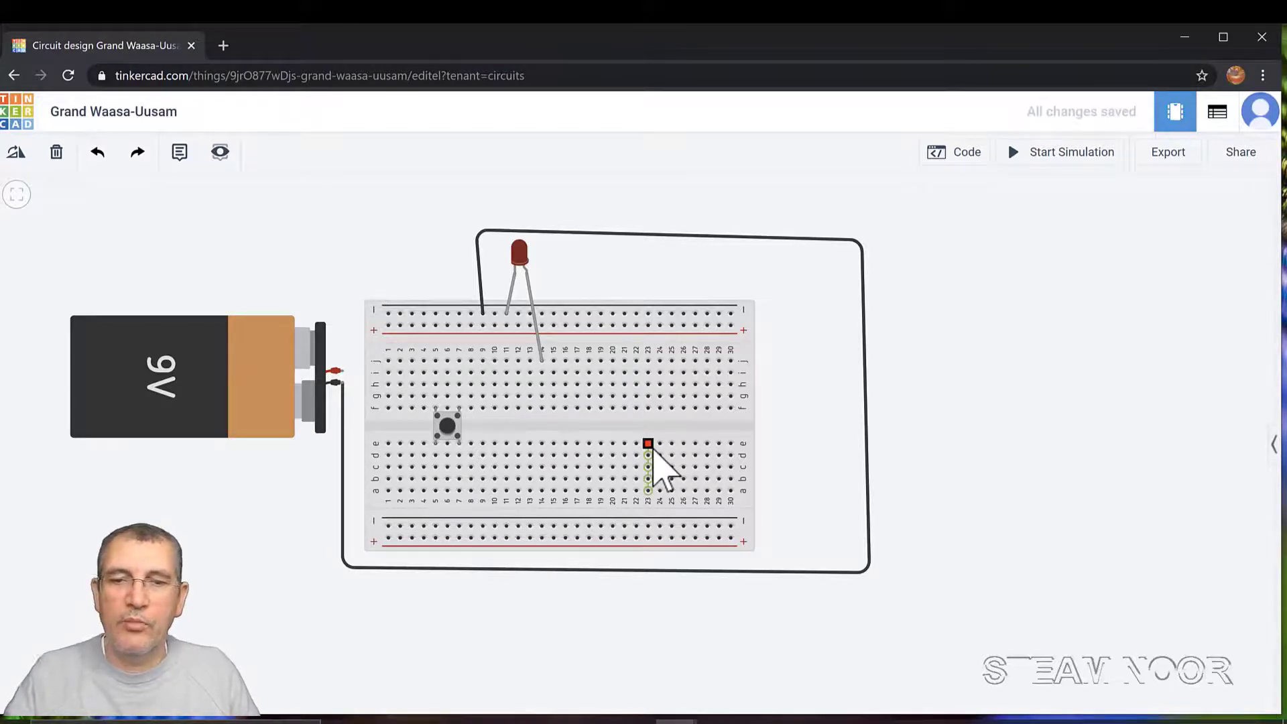
Drag a fresh Resistor from the component library across the breadboard's centre gap
click(1274, 445)
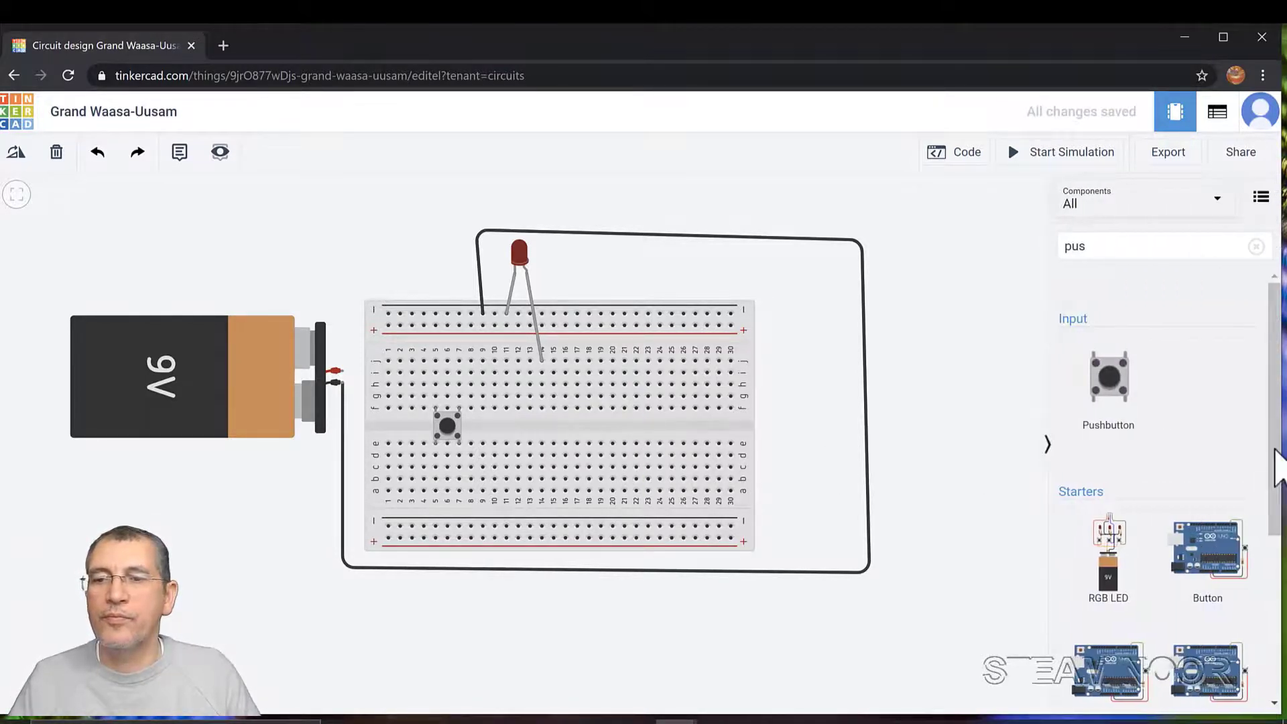
scroll(1273, 416, down, 5)
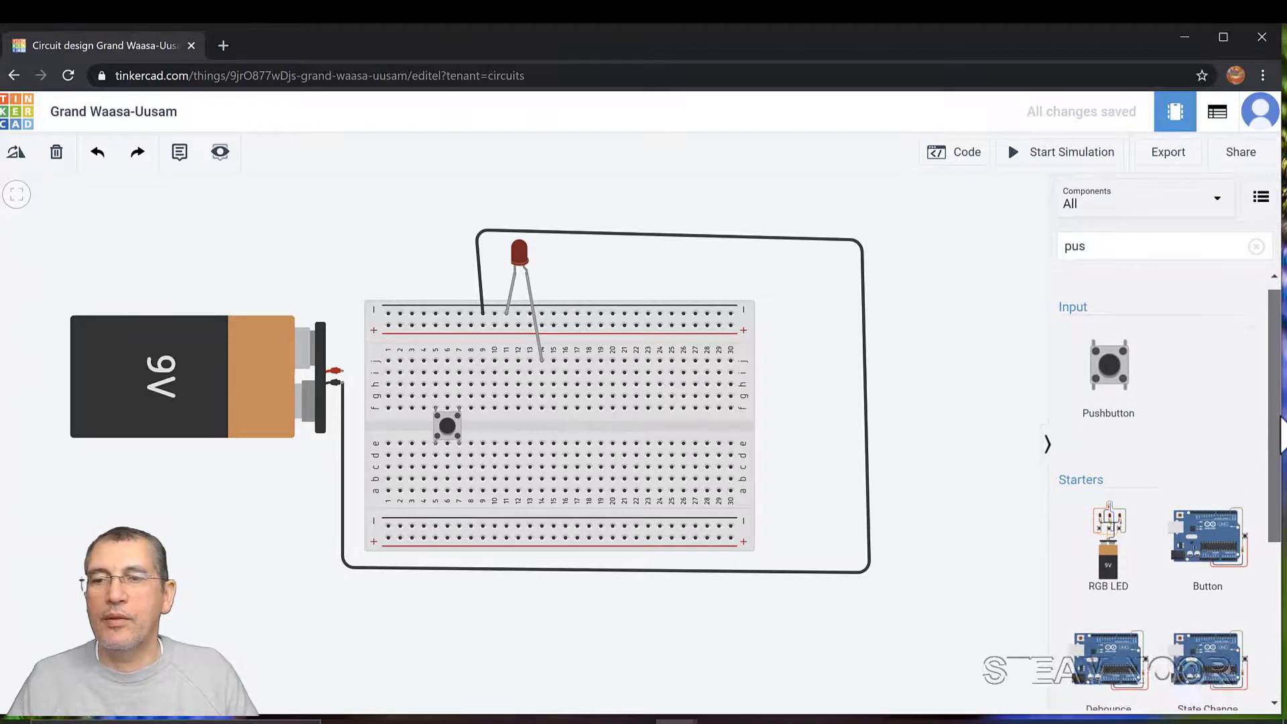
scroll(1266, 396, up, 4)
scroll(1267, 395, up, 2)
click(1107, 245)
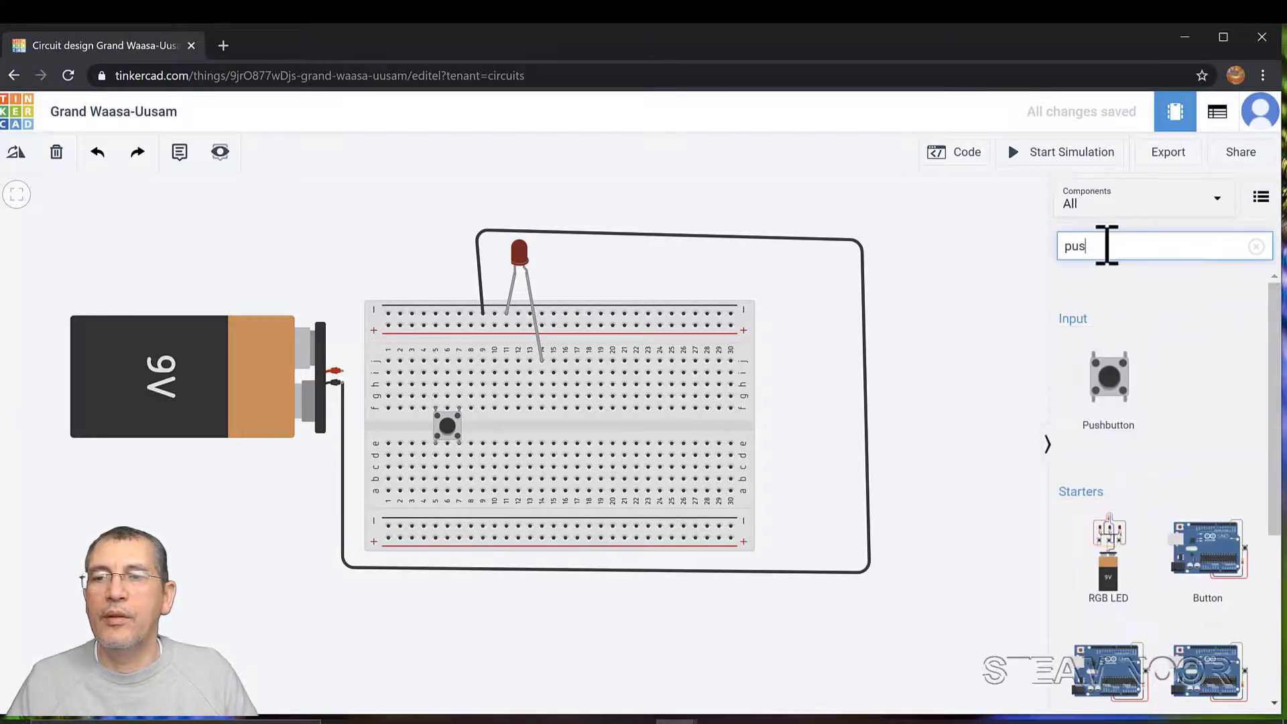
key(BackSpace)
key(BackSpace)
key(BackSpace)
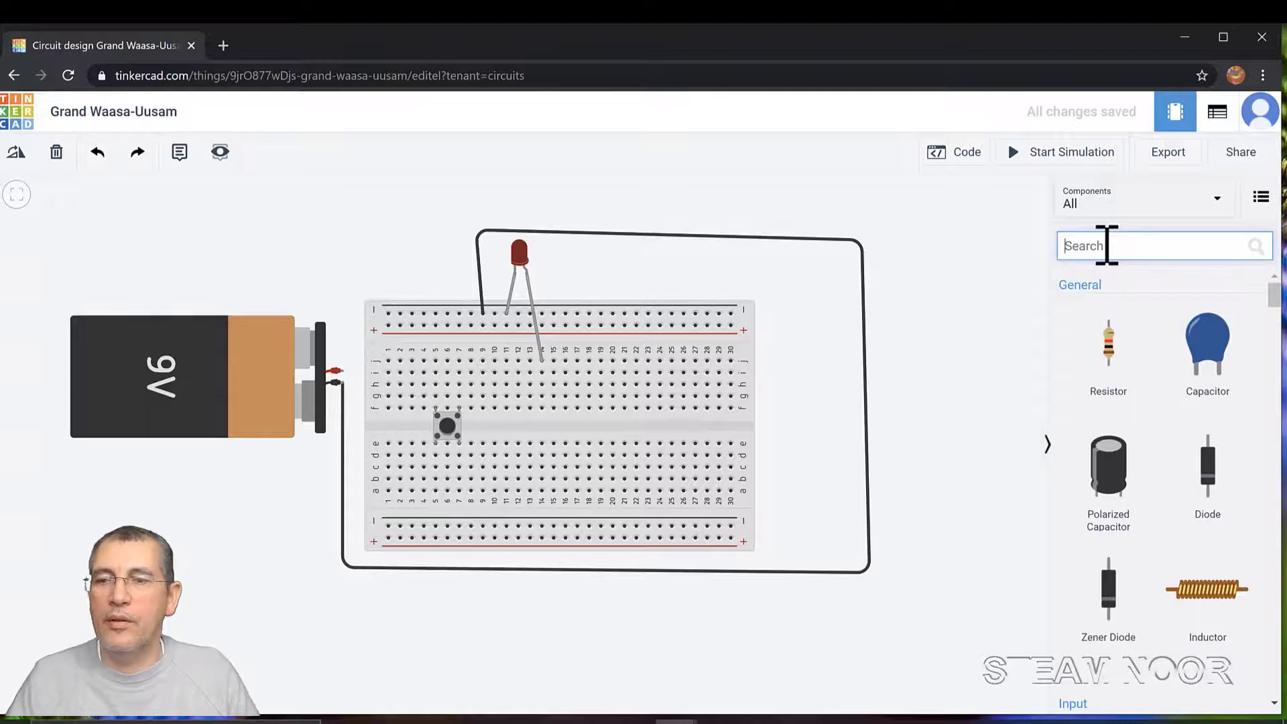
drag(1113, 362, 543, 423)
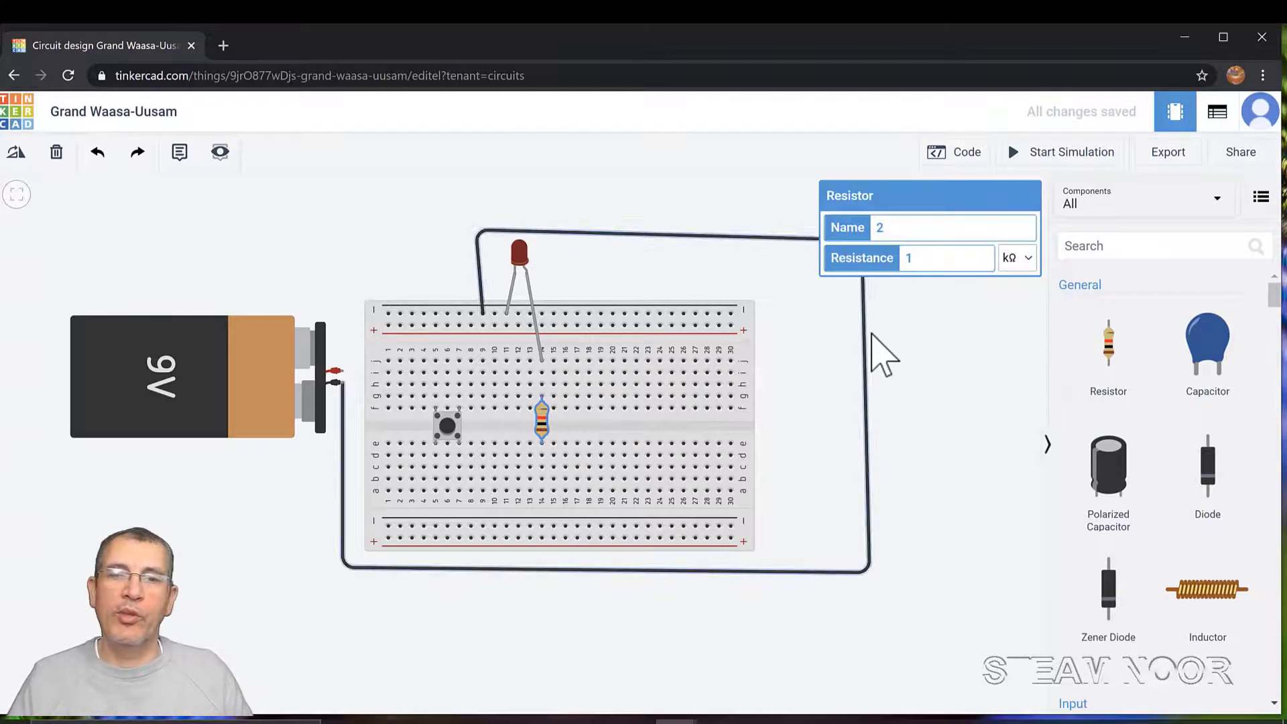
Change the new resistor's Resistance from 1 kΩ to 220 Ω
click(941, 260)
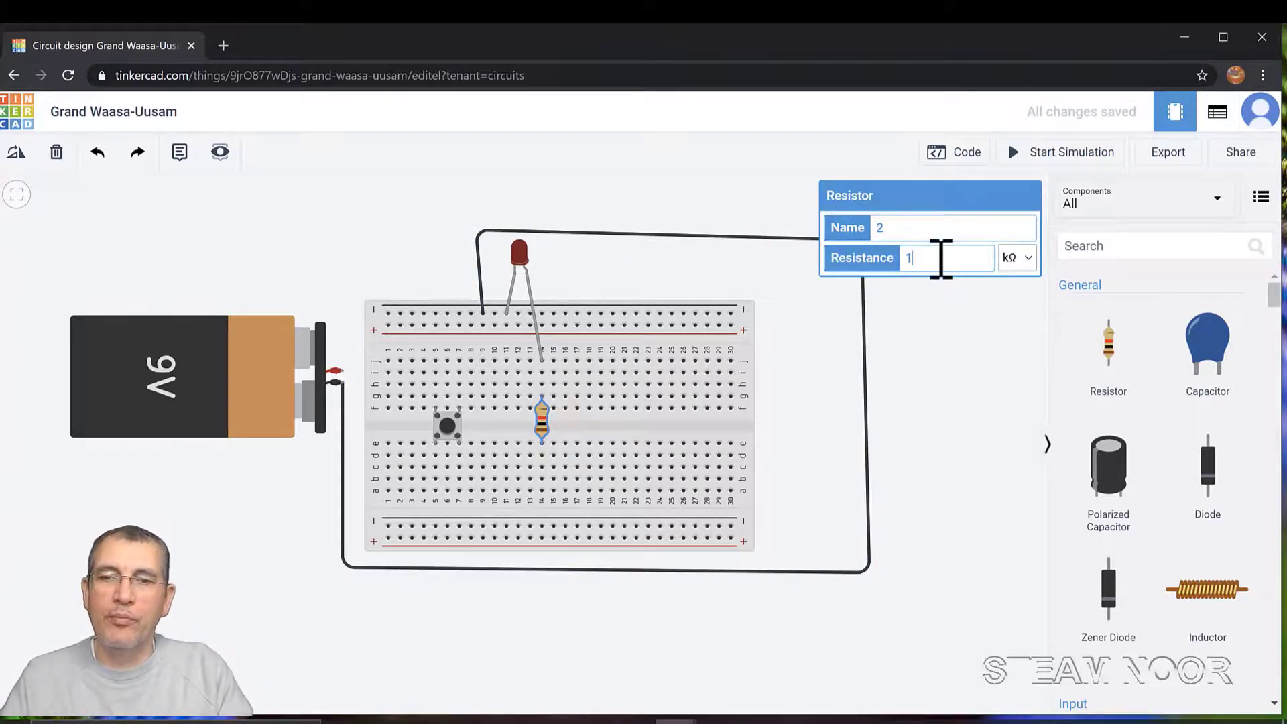
key(BackSpace)
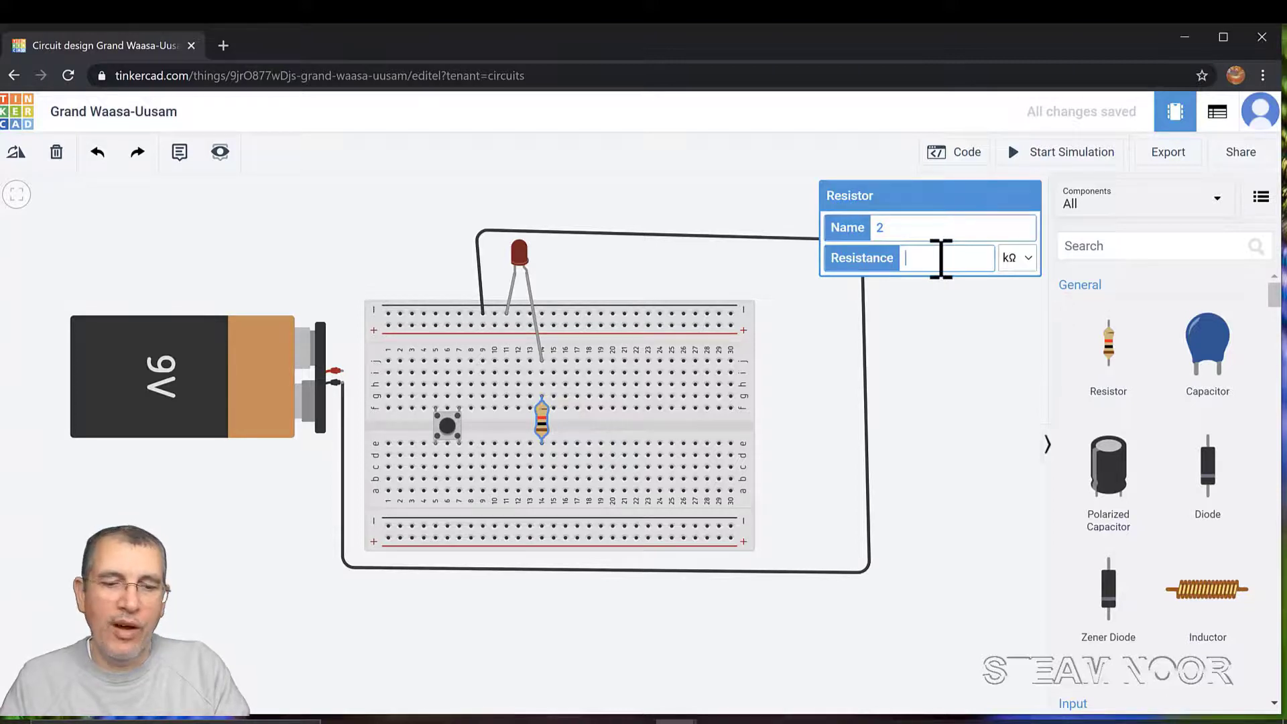
text(220)
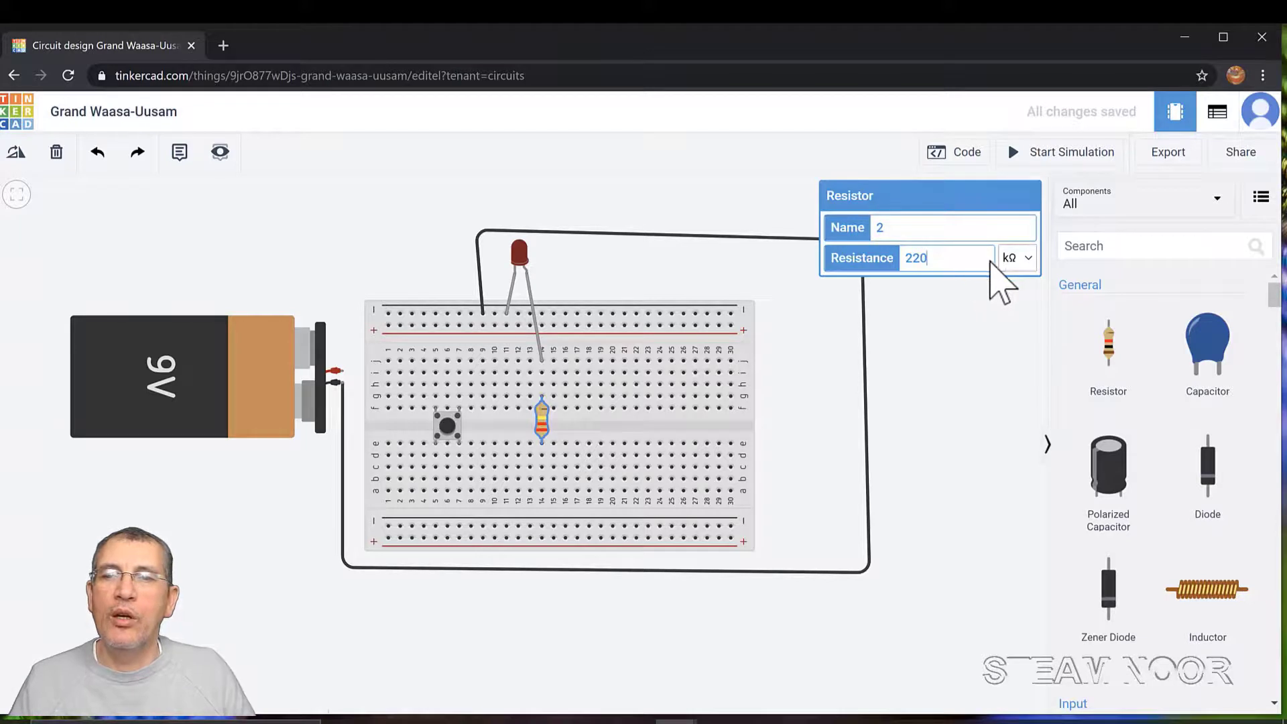
click(1029, 260)
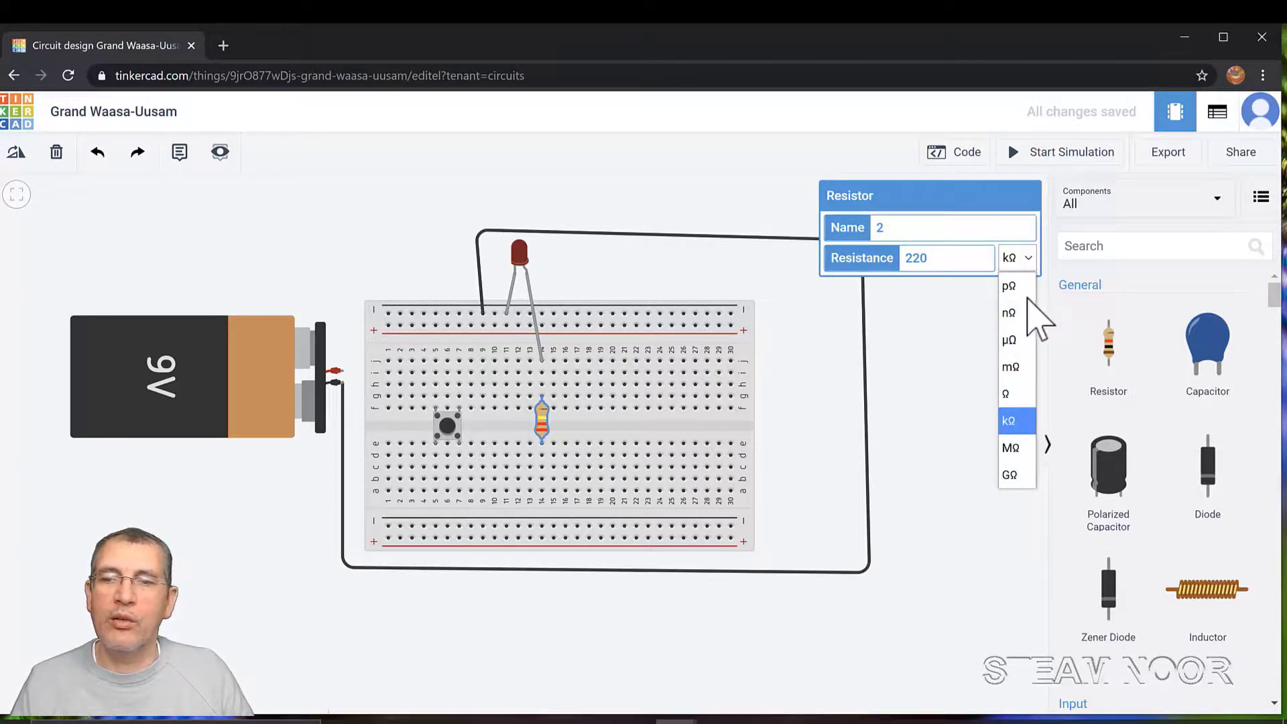
click(1012, 394)
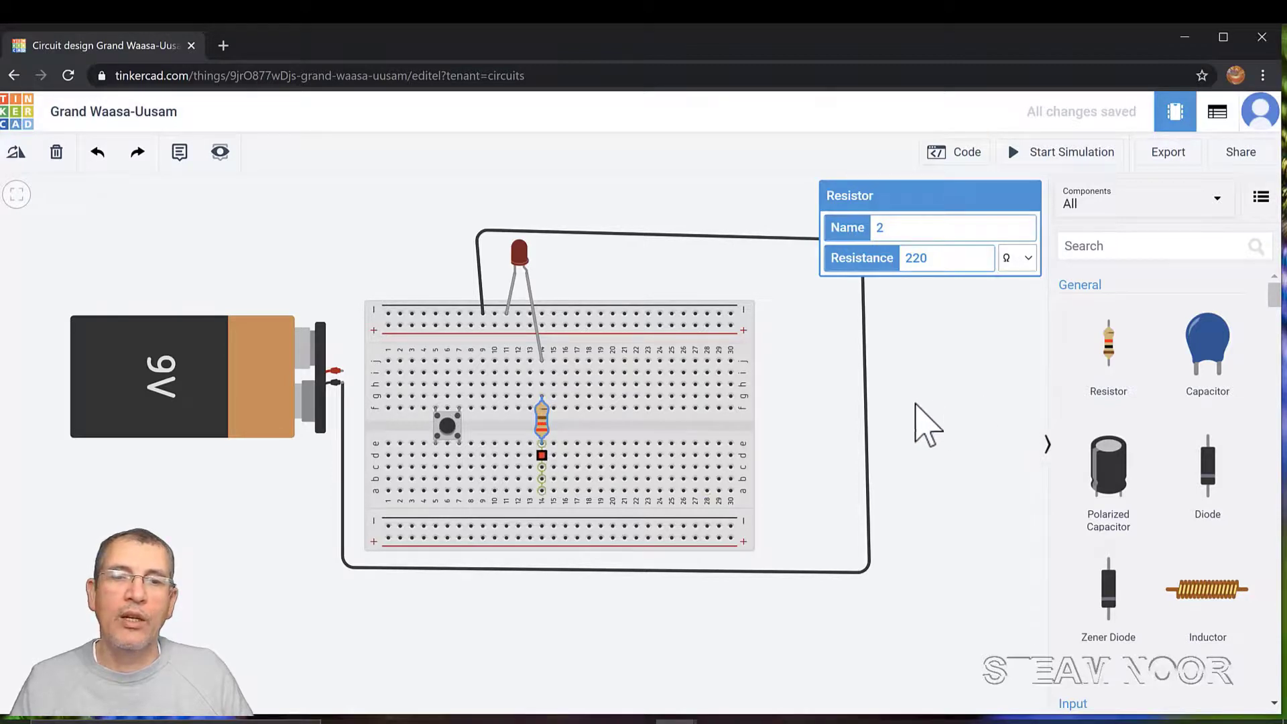